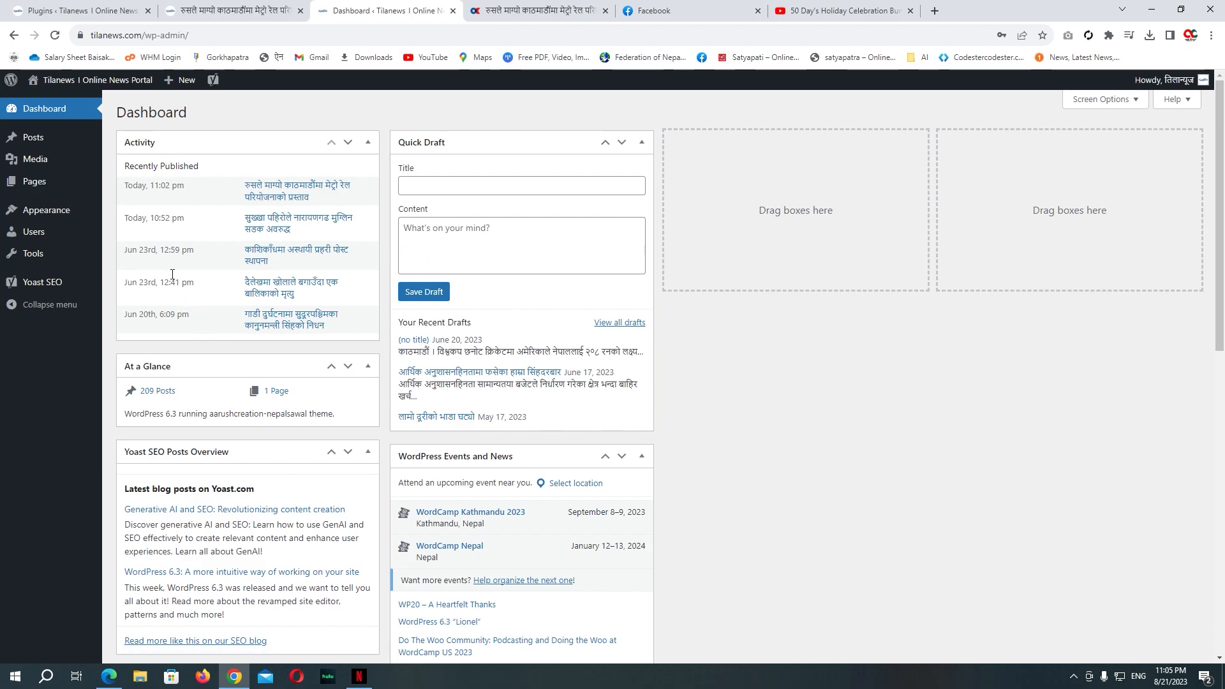
Step: Open the All Users list from the admin sidebar
{"action": "left_click", "coordinate": [46, 241]}
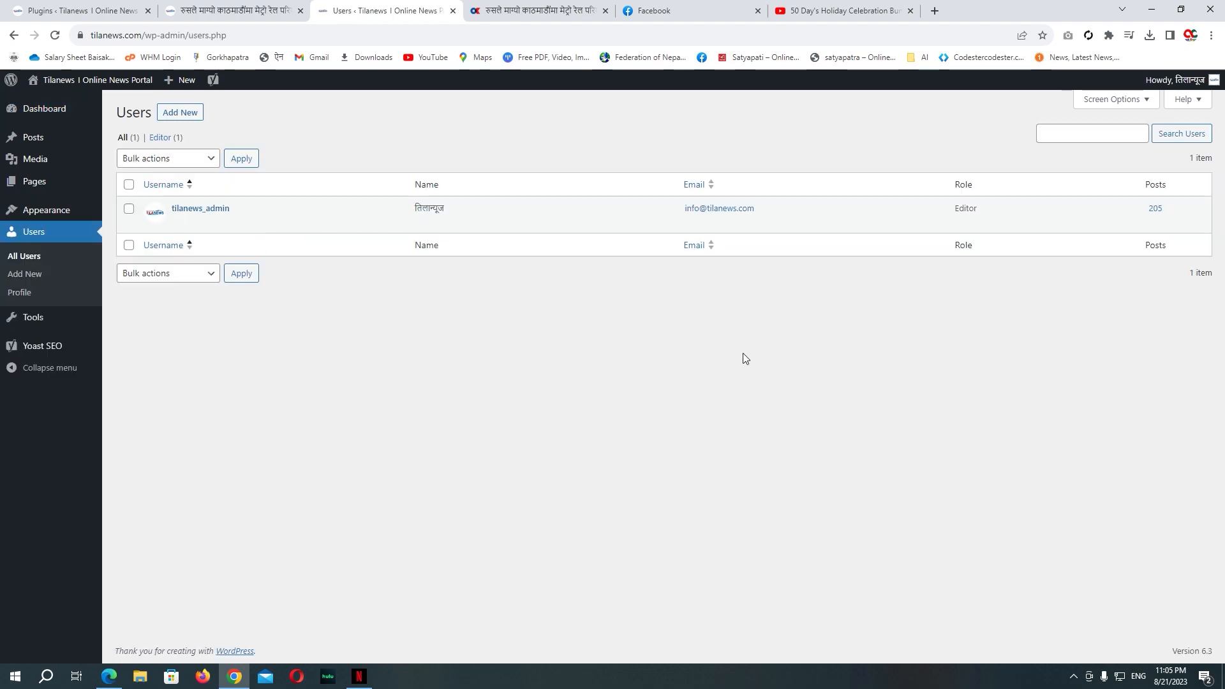
Step: Start a new user and fill in the new user's username and e-mail address
{"action": "left_click", "coordinate": [176, 114]}
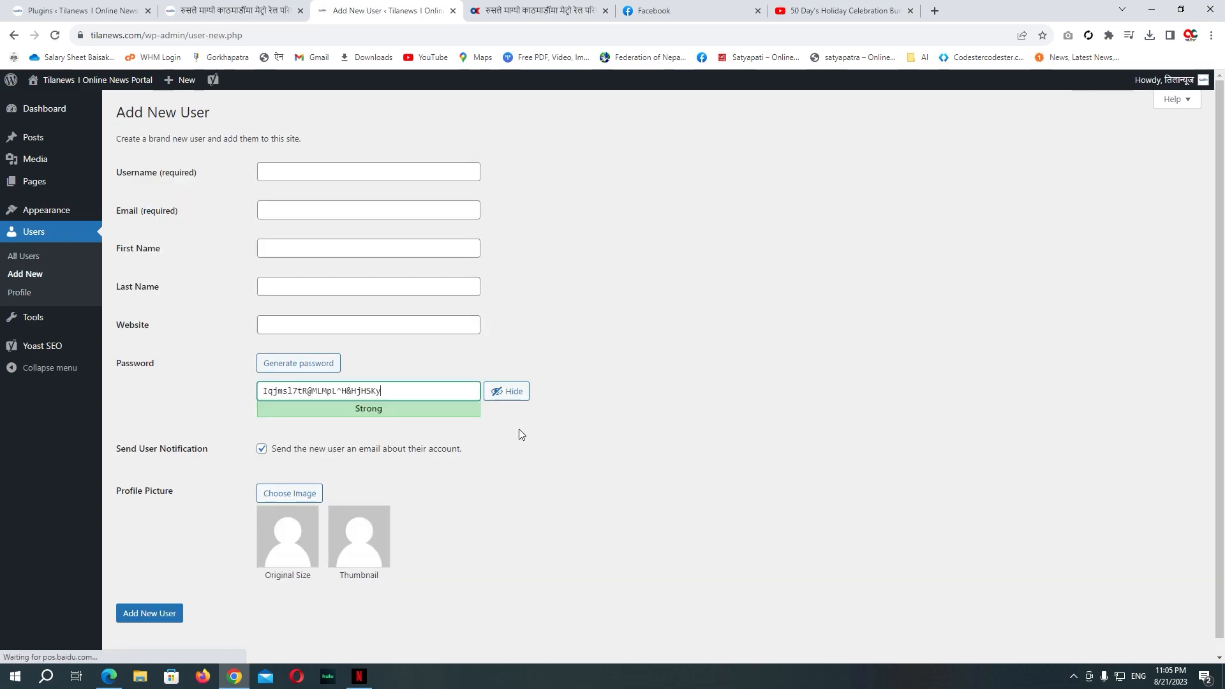
{"action": "left_click", "coordinate": [276, 173]}
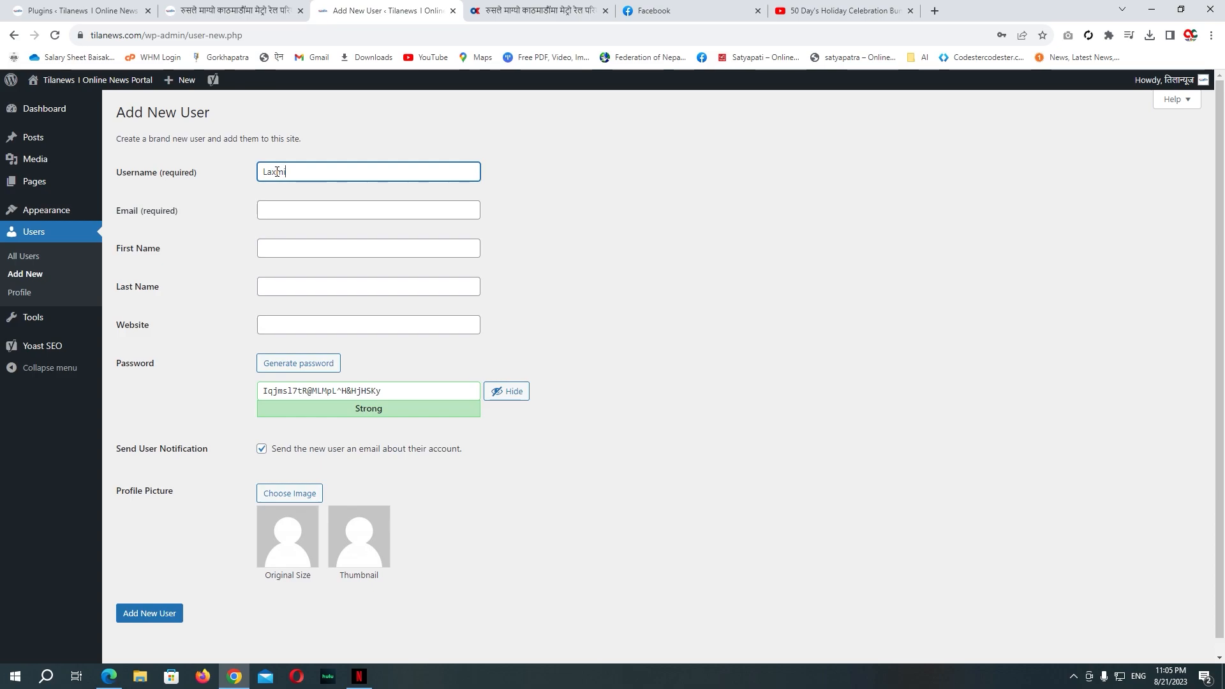
{"action": "key", "text": "Tab"}
Step: Enter the user's first and last name in Nepali script, keeping the generated password
{"action": "key", "text": "Tab"}
{"action": "key", "text": "alt+shift"}
{"action": "key", "text": "Tab"}
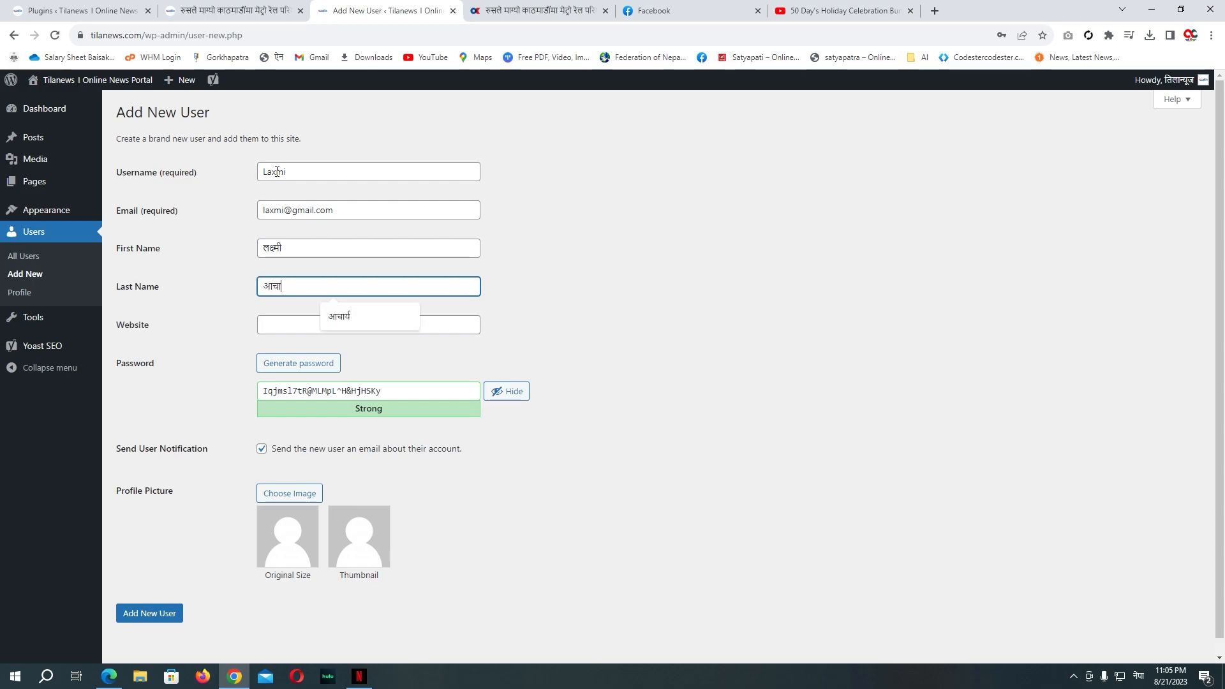
{"action": "key", "text": "Down"}
{"action": "key", "text": "Tab"}
{"action": "key", "text": "Tab"}
{"action": "key", "text": "Tab"}
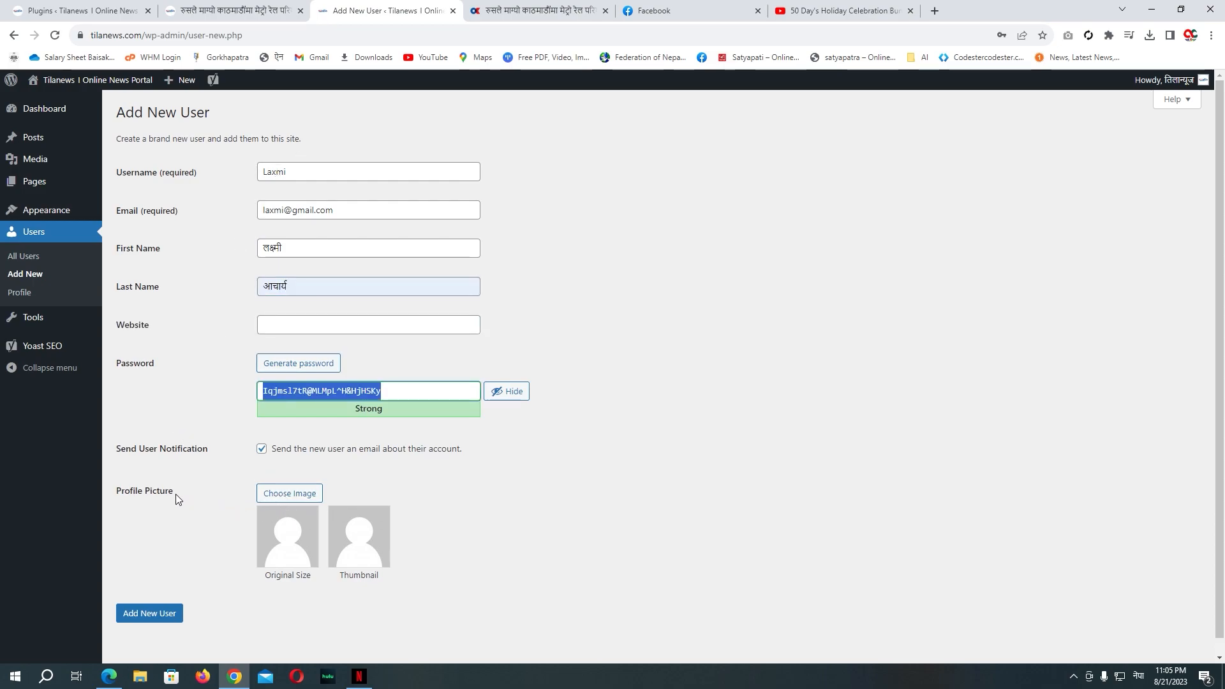
Step: Upload the desktop photo as the profile picture and create the user account
{"action": "left_click", "coordinate": [267, 498]}
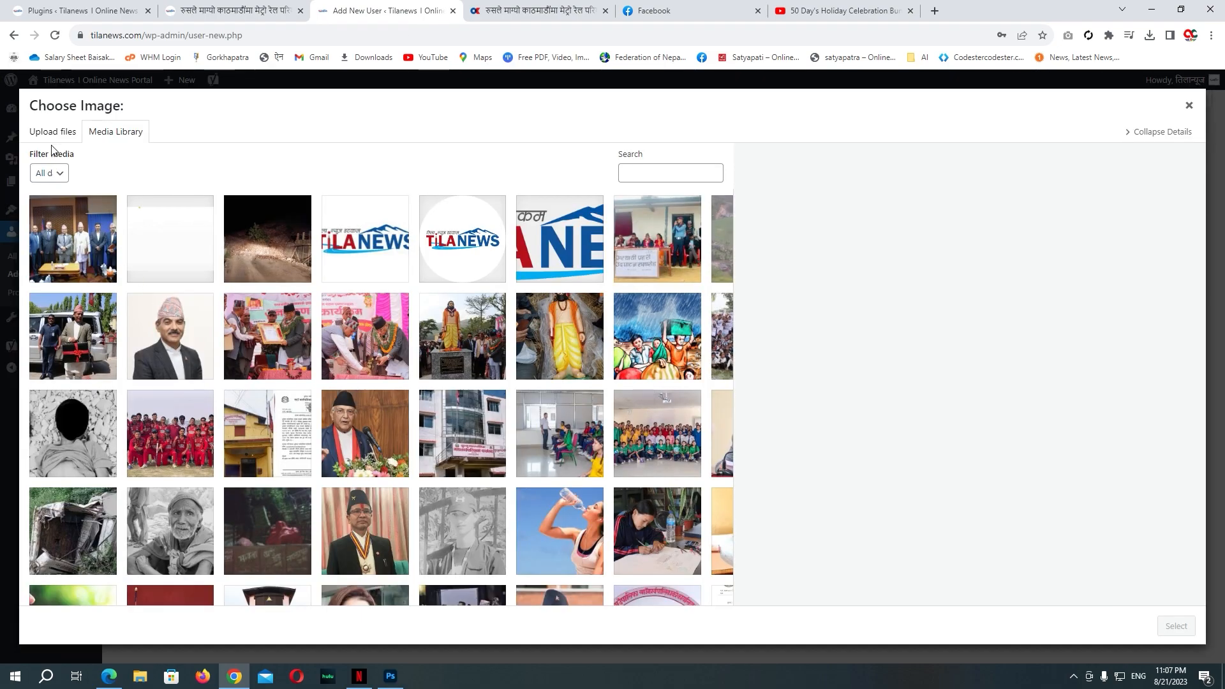
{"action": "left_click", "coordinate": [69, 135]}
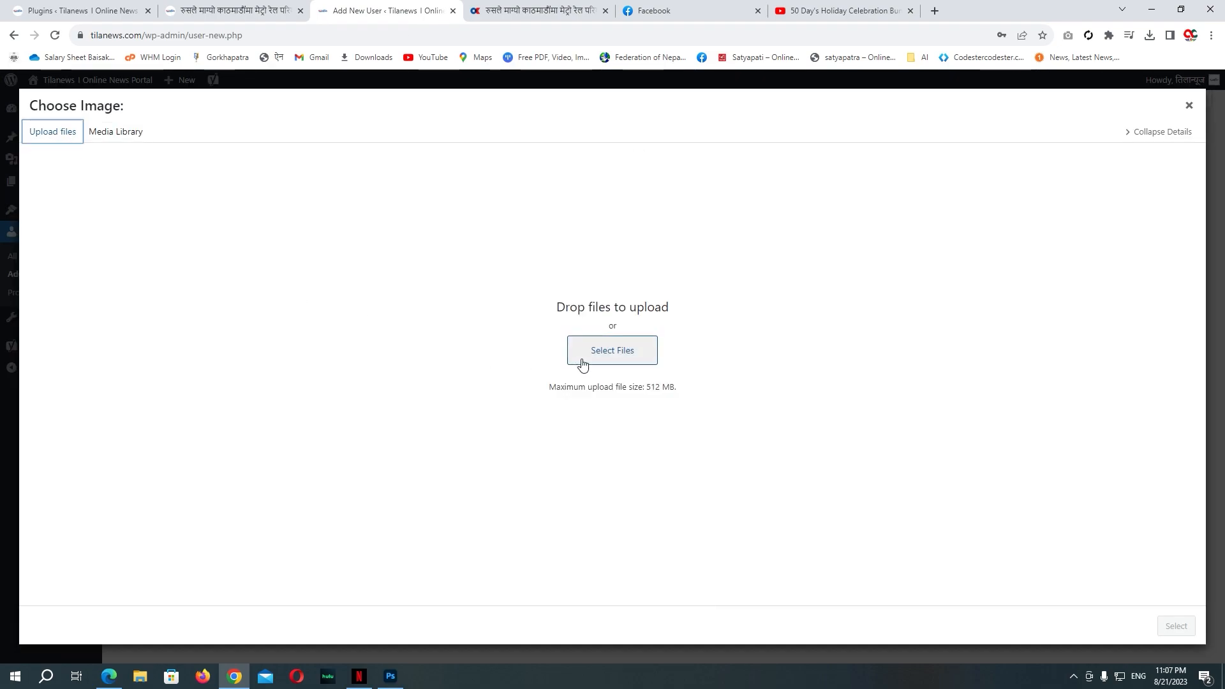
{"action": "left_click", "coordinate": [638, 363]}
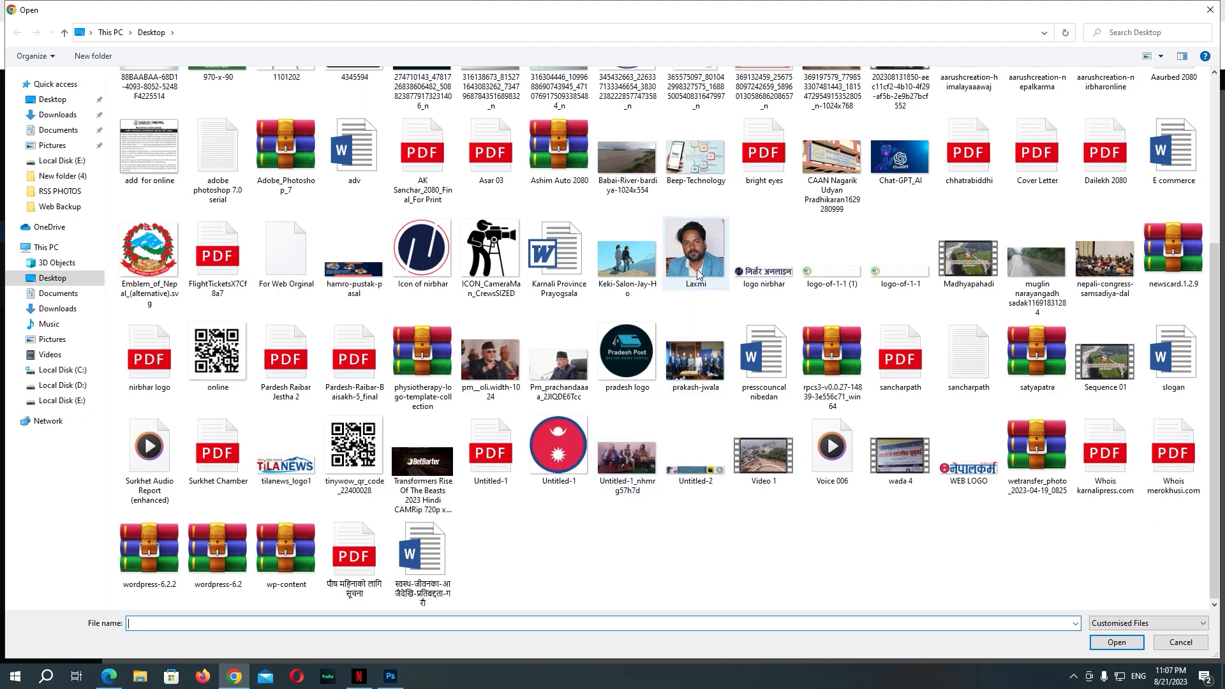
{"action": "double_click", "coordinate": [695, 250]}
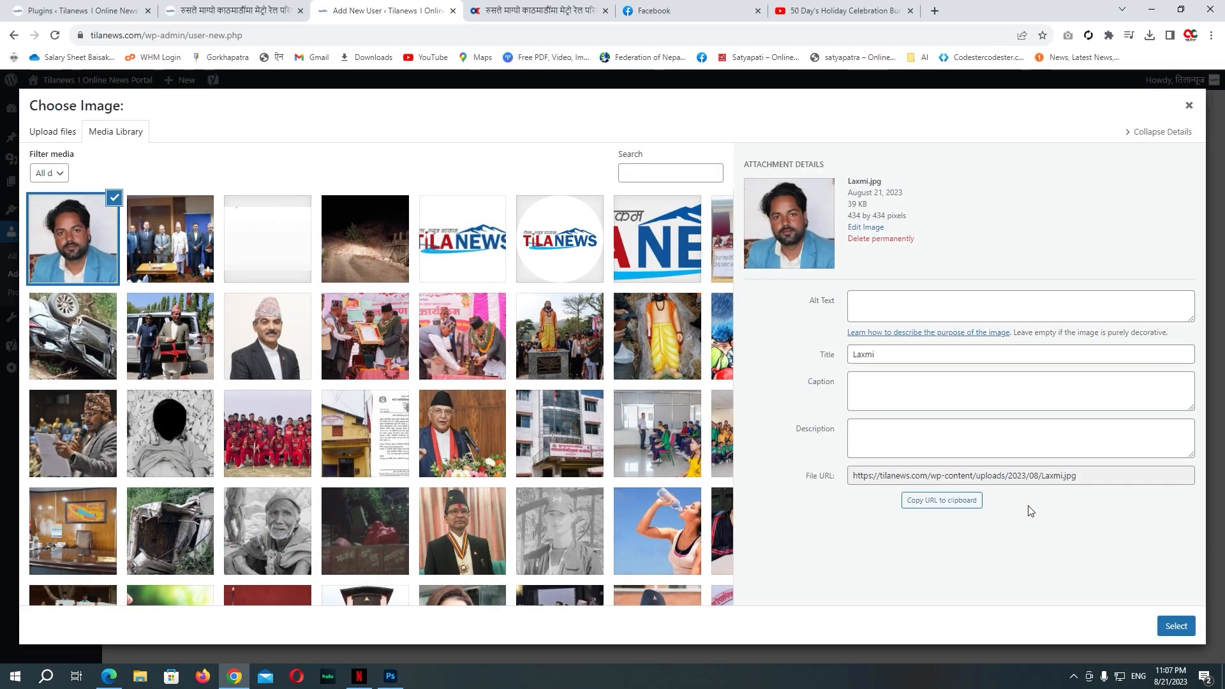
{"action": "left_click", "coordinate": [1176, 627]}
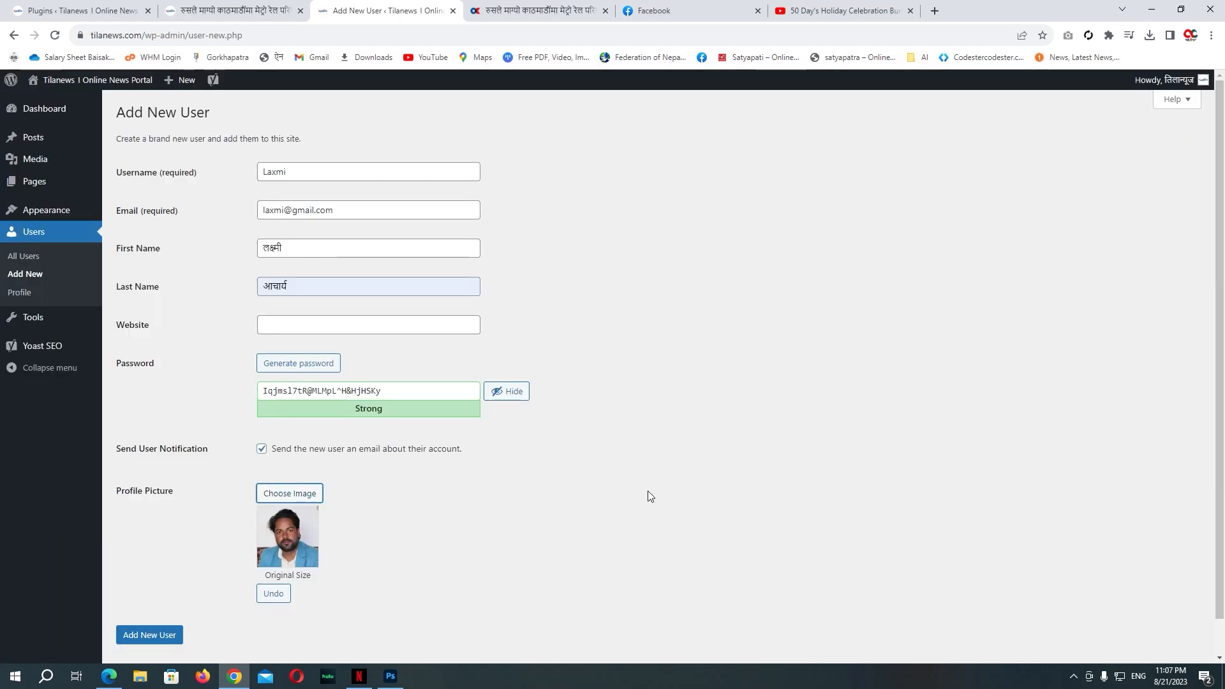
{"action": "left_click", "coordinate": [179, 633]}
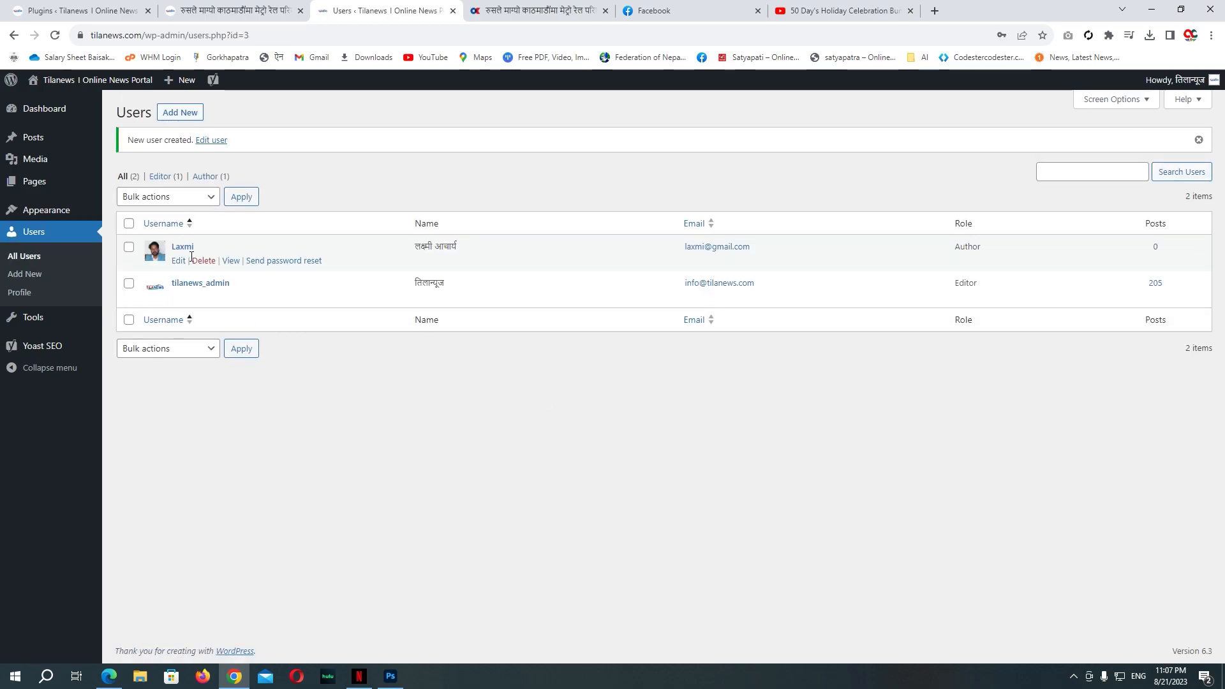
Step: Start a new post and open the Online Khabar article about the UML going to court
{"action": "mouse_move", "coordinate": [45, 142]}
{"action": "left_click", "coordinate": [132, 156]}
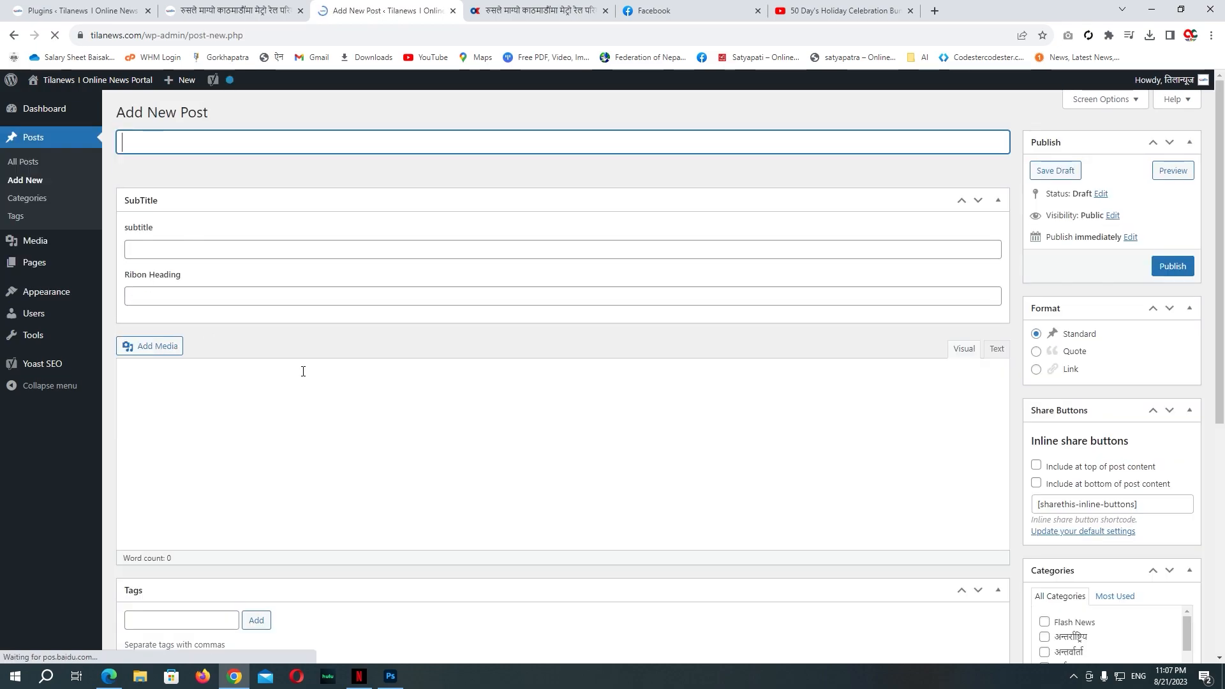
{"action": "left_click", "coordinate": [539, 11]}
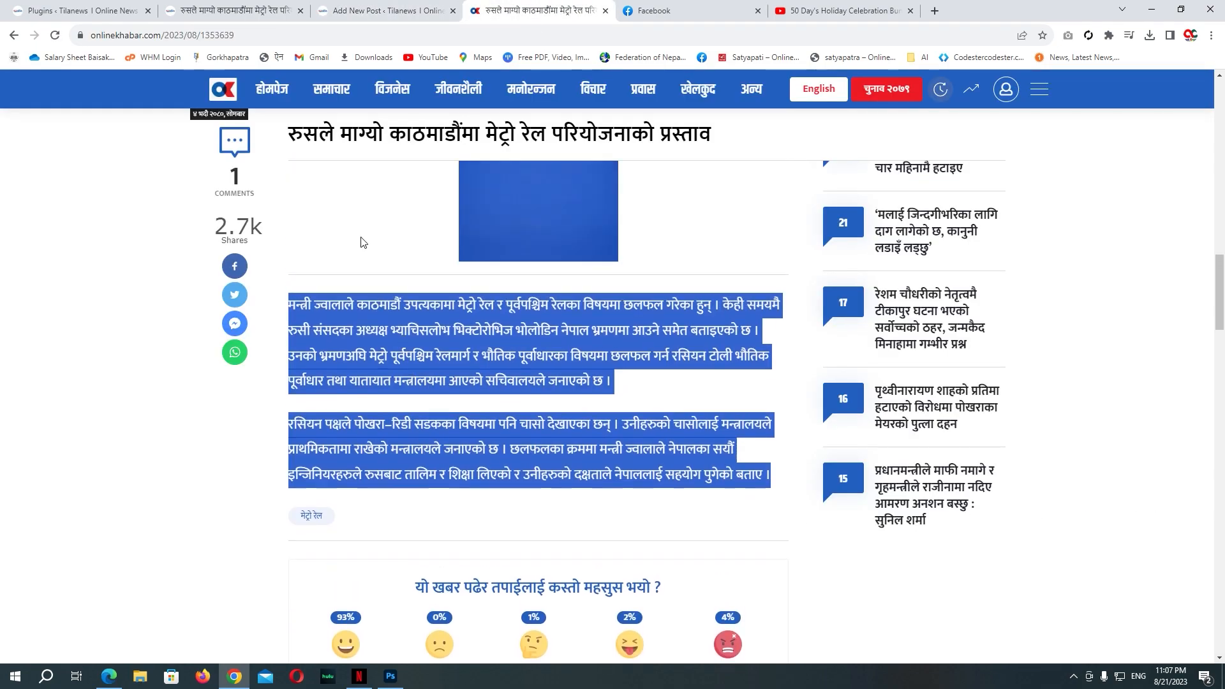
{"action": "left_click", "coordinate": [274, 93]}
{"action": "scroll", "coordinate": [631, 400], "scroll_direction": "down", "scroll_amount": 15}
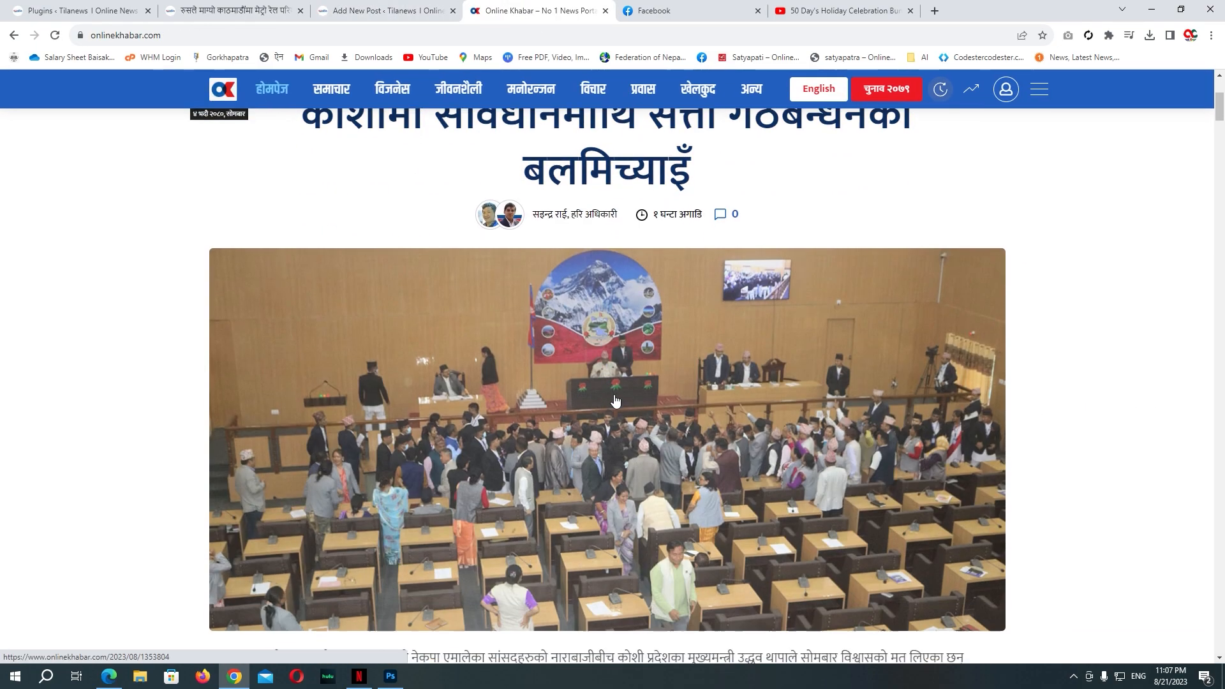
{"action": "scroll", "coordinate": [630, 401], "scroll_direction": "down", "scroll_amount": 20}
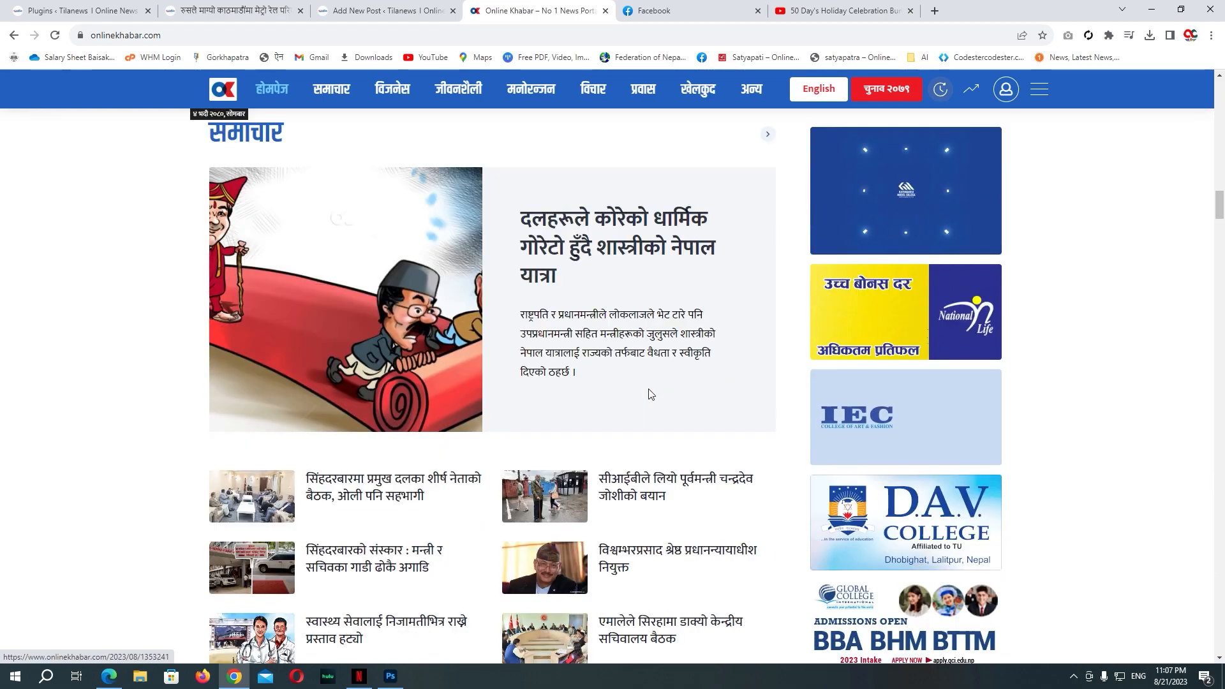
{"action": "scroll", "coordinate": [626, 260], "scroll_direction": "up", "scroll_amount": 1}
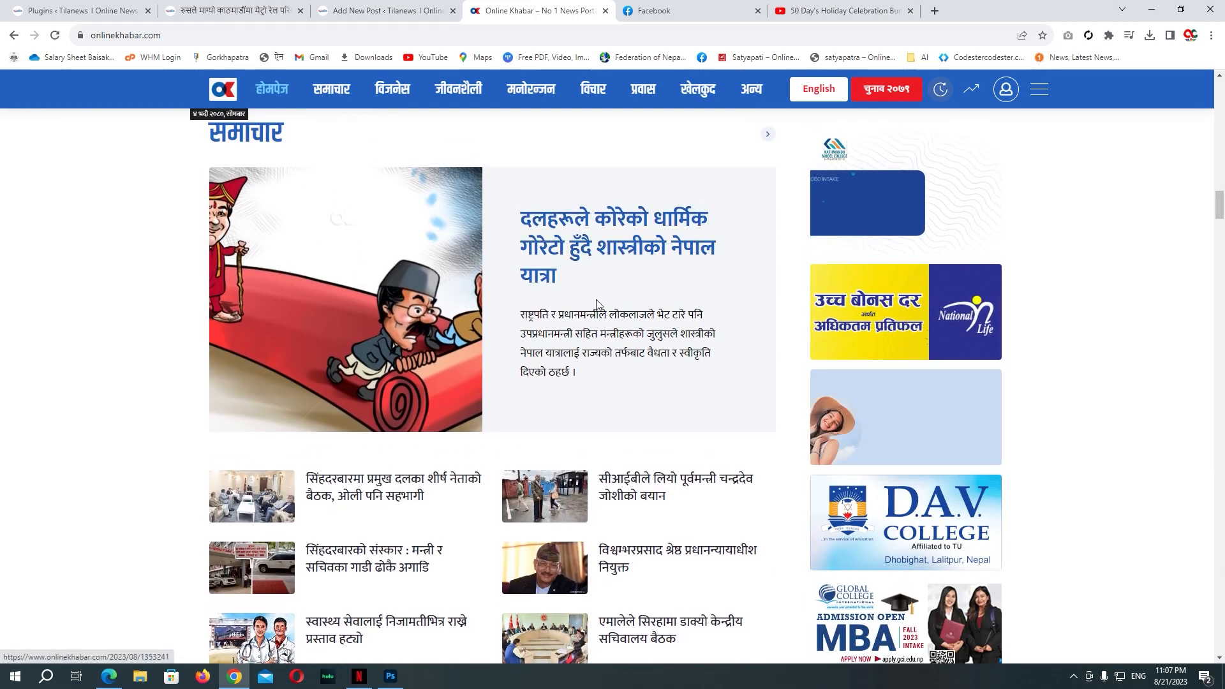
{"action": "scroll", "coordinate": [464, 413], "scroll_direction": "down", "scroll_amount": 4}
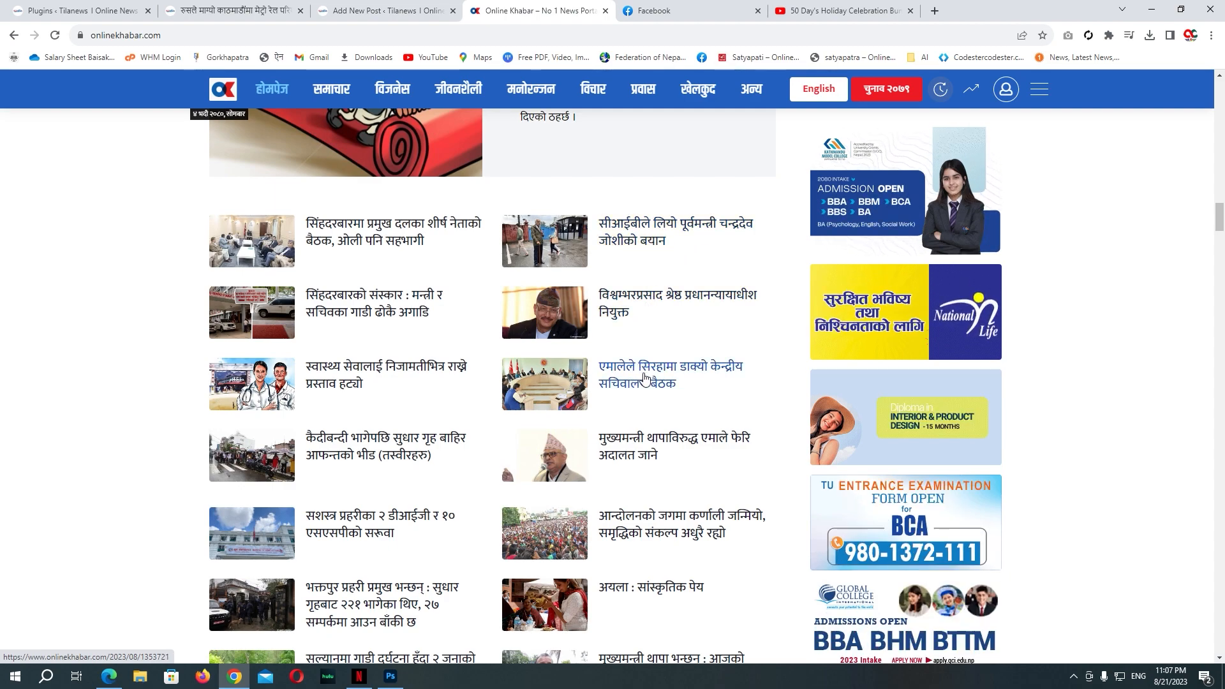
{"action": "left_click", "coordinate": [645, 446]}
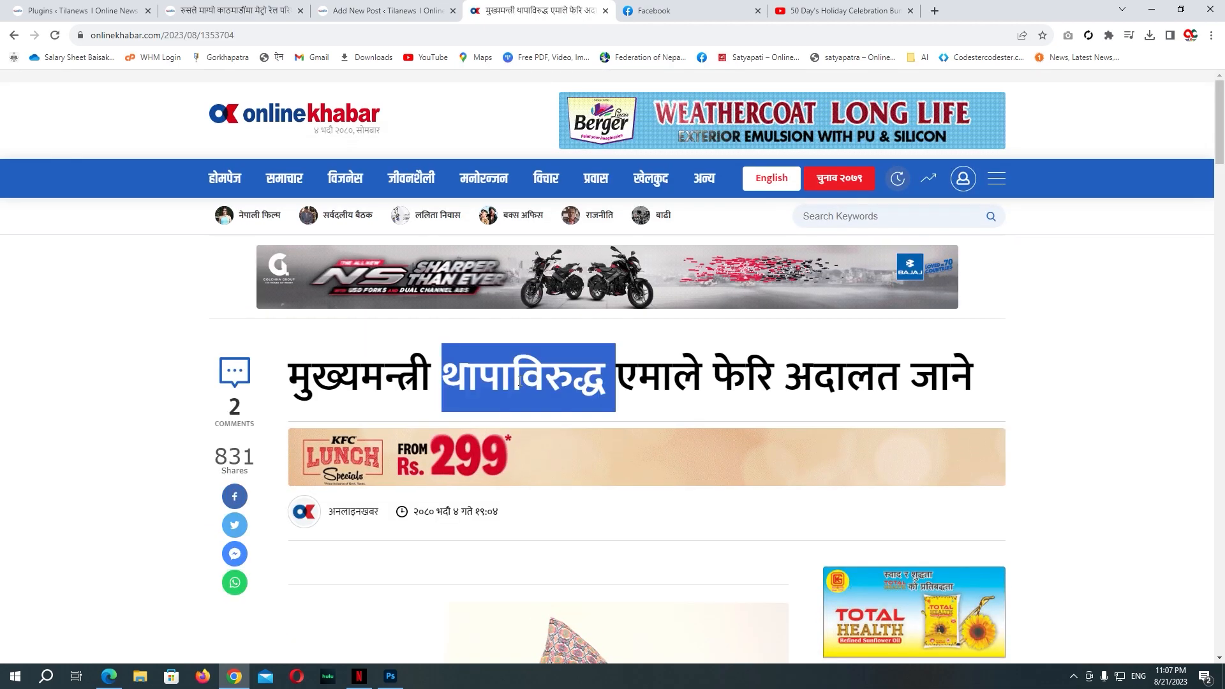
Step: Copy the headline 'मुख्यमन्त्री थापाविरुद्ध एमाले फेरि अदालत जाने' into the post title
{"action": "triple_click", "coordinate": [453, 377]}
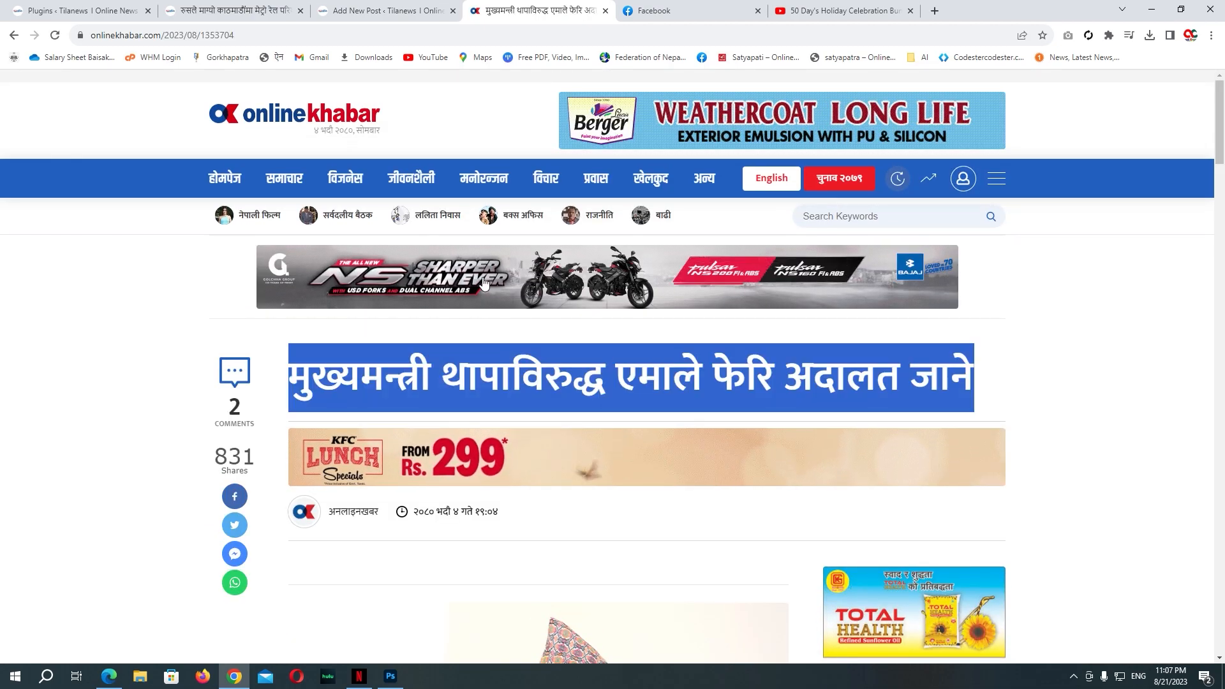
{"action": "key", "text": "ctrl+c"}
{"action": "key", "text": "ctrl+shift+Tab"}
{"action": "key", "text": "ctrl+v"}
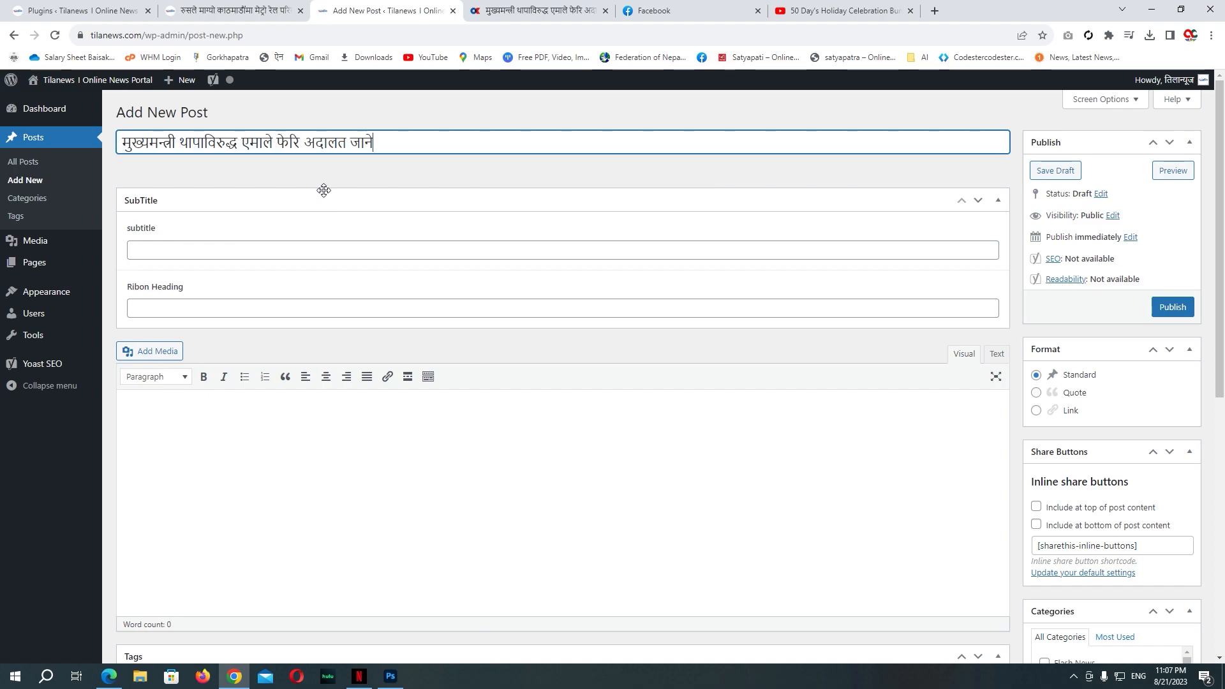
Step: Save the Online Khabar article's photo to the desktop
{"action": "left_click", "coordinate": [534, 15]}
{"action": "scroll", "coordinate": [520, 342], "scroll_direction": "down", "scroll_amount": 9}
{"action": "right_click", "coordinate": [534, 265]}
{"action": "left_click", "coordinate": [570, 273]}
{"action": "right_click", "coordinate": [554, 239]}
{"action": "left_click", "coordinate": [575, 273]}
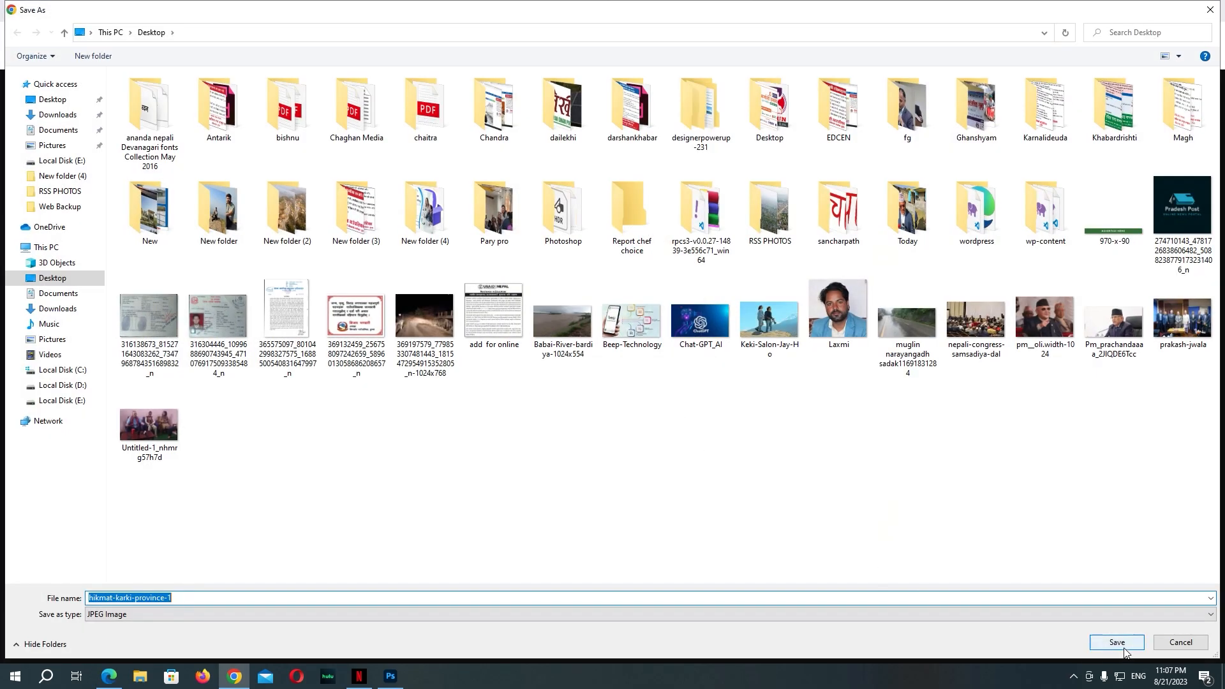
{"action": "left_click", "coordinate": [1122, 647]}
{"action": "key", "text": "ctrl+w"}
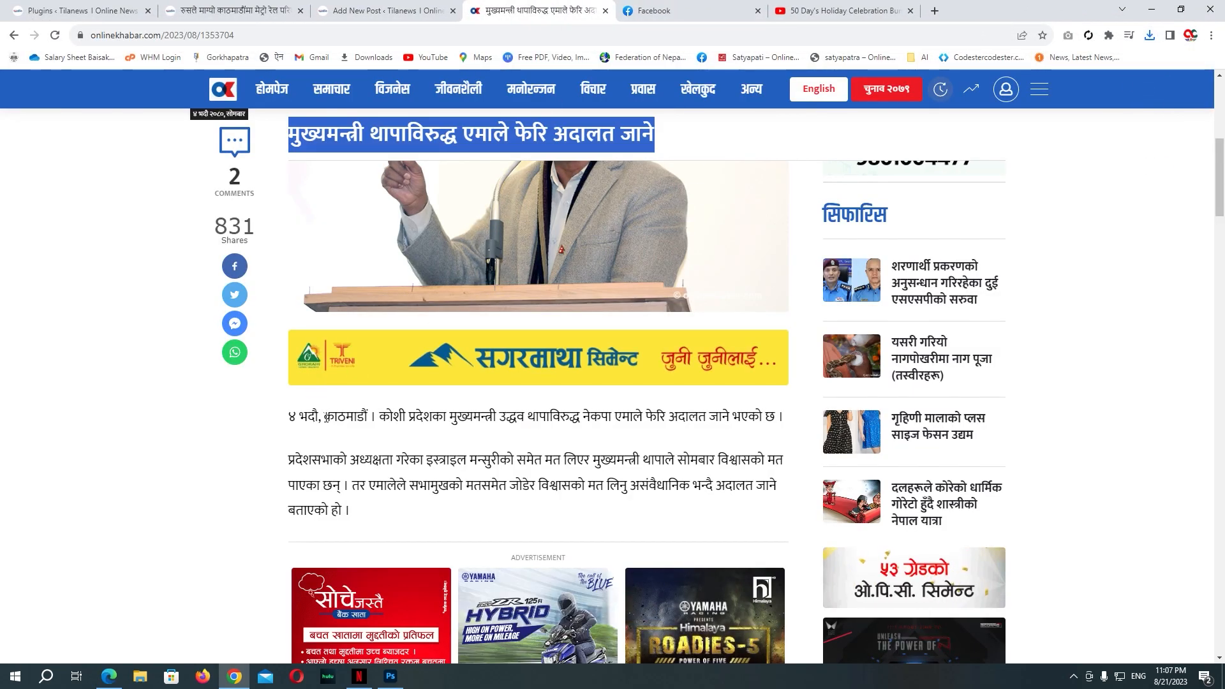
Step: Paste the article's body paragraphs into the post body in Text mode
{"action": "left_click_drag", "start_coordinate": [325, 418], "coordinate": [382, 461]}
{"action": "scroll", "coordinate": [465, 476], "scroll_direction": "down", "scroll_amount": 13}
{"action": "scroll", "coordinate": [408, 370], "scroll_direction": "up", "scroll_amount": 4}
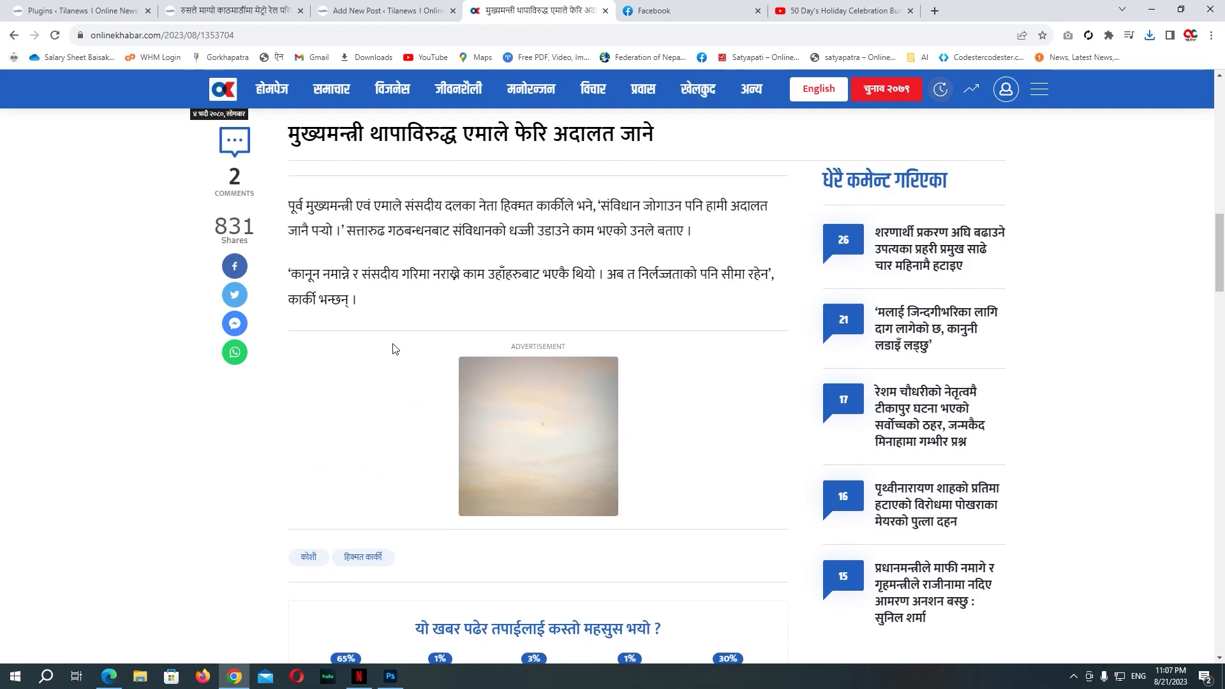
{"action": "left_click", "coordinate": [371, 300], "text": "shift"}
{"action": "left_click", "coordinate": [220, 10]}
{"action": "left_click", "coordinate": [381, 11]}
{"action": "left_click", "coordinate": [271, 402]}
{"action": "left_click", "coordinate": [997, 355]}
{"action": "key", "text": "ctrl+v"}
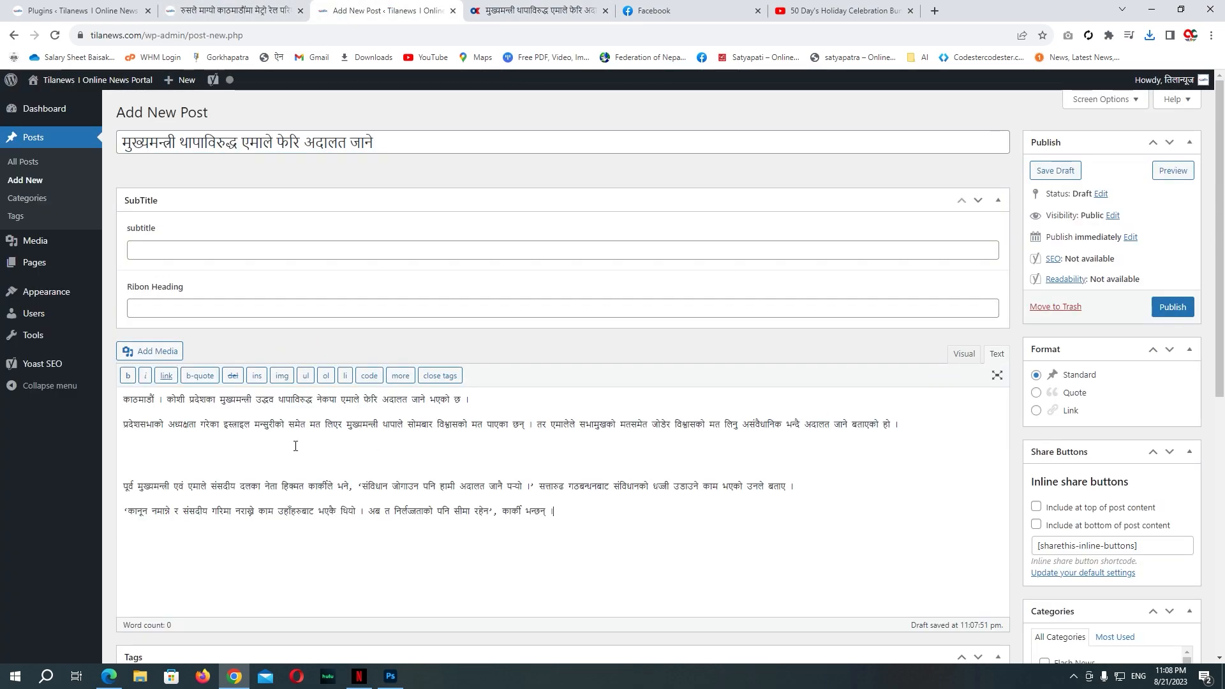
Step: Switch back to the Visual editor so the four pasted paragraphs appear formatted
{"action": "left_click", "coordinate": [961, 354]}
{"action": "key", "text": "ctrl+a"}
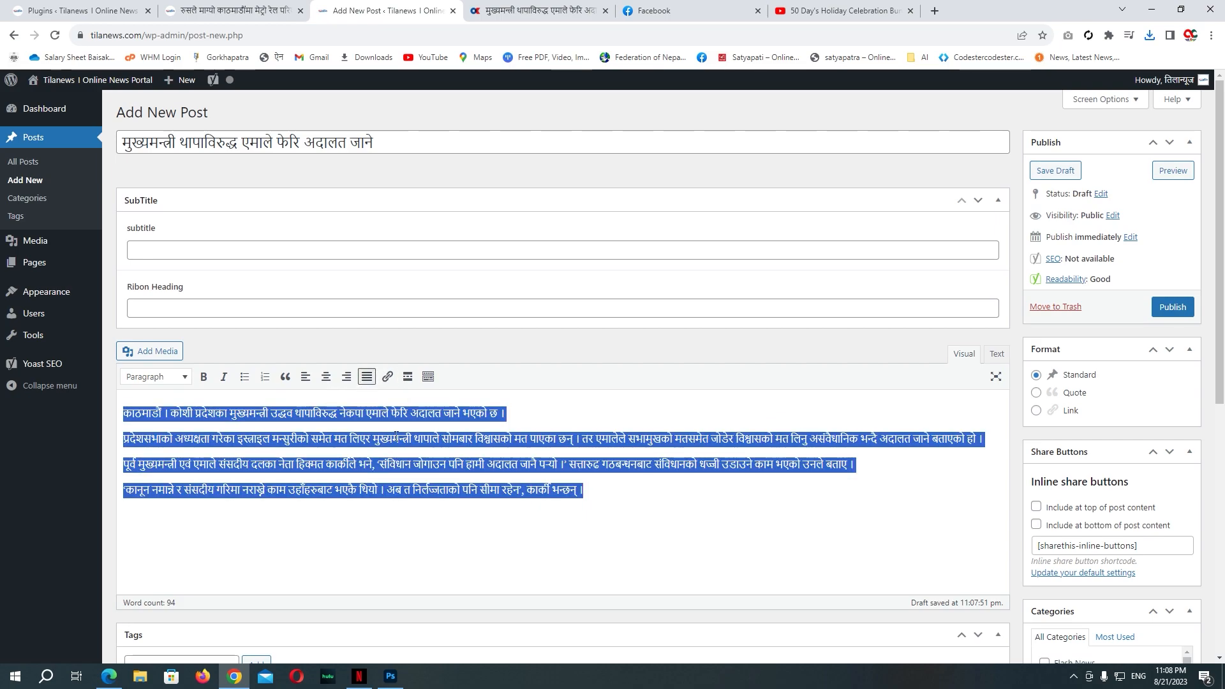
{"action": "left_click", "coordinate": [474, 459]}
{"action": "scroll", "coordinate": [788, 500], "scroll_direction": "down", "scroll_amount": 4}
{"action": "scroll", "coordinate": [158, 353], "scroll_direction": "up", "scroll_amount": 3}
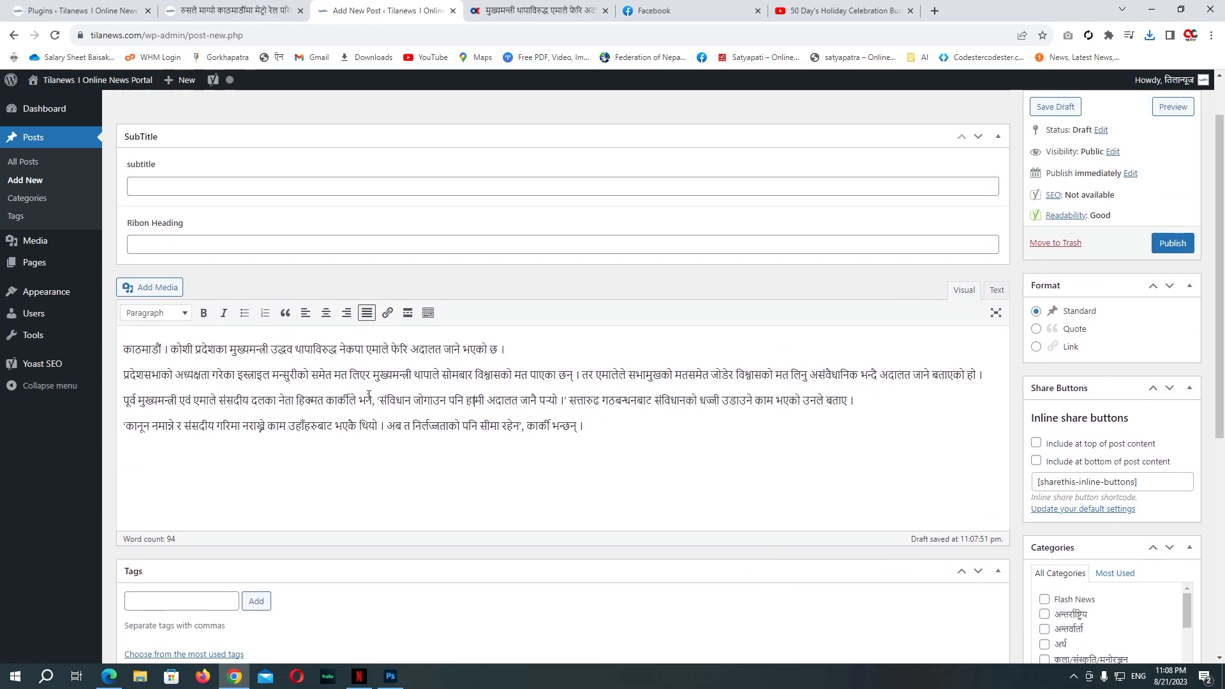
{"action": "left_click", "coordinate": [127, 287]}
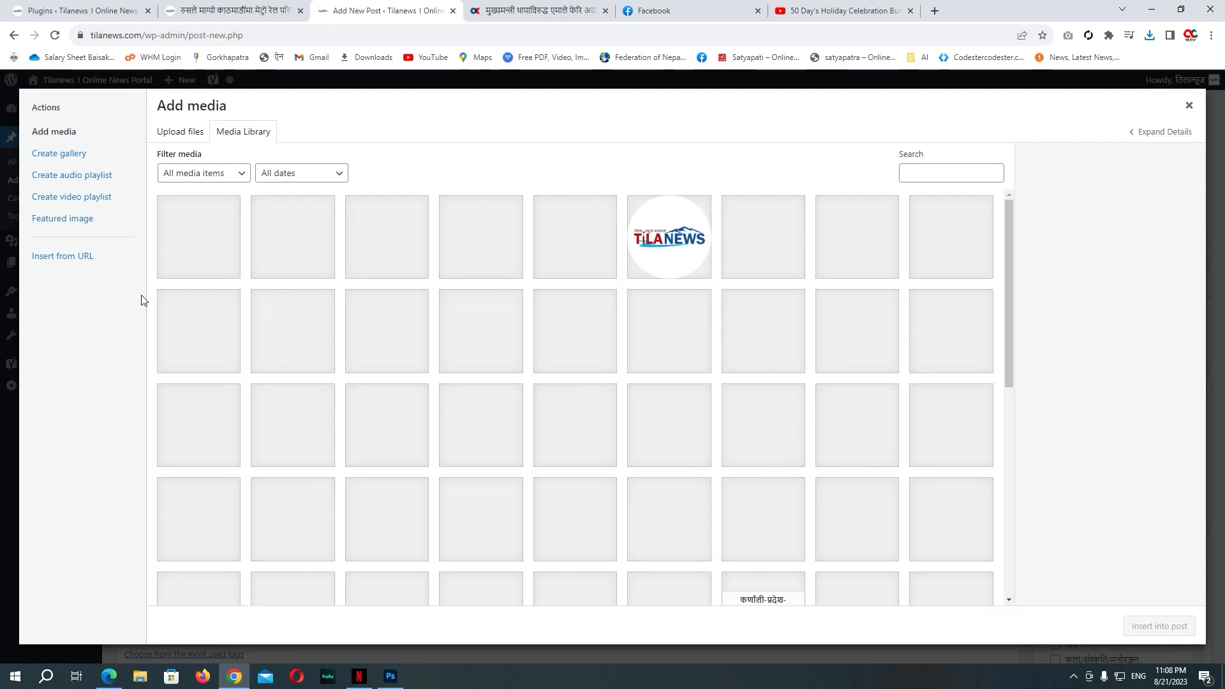
{"action": "key", "text": "Escape"}
{"action": "scroll", "coordinate": [1086, 485], "scroll_direction": "down", "scroll_amount": 4}
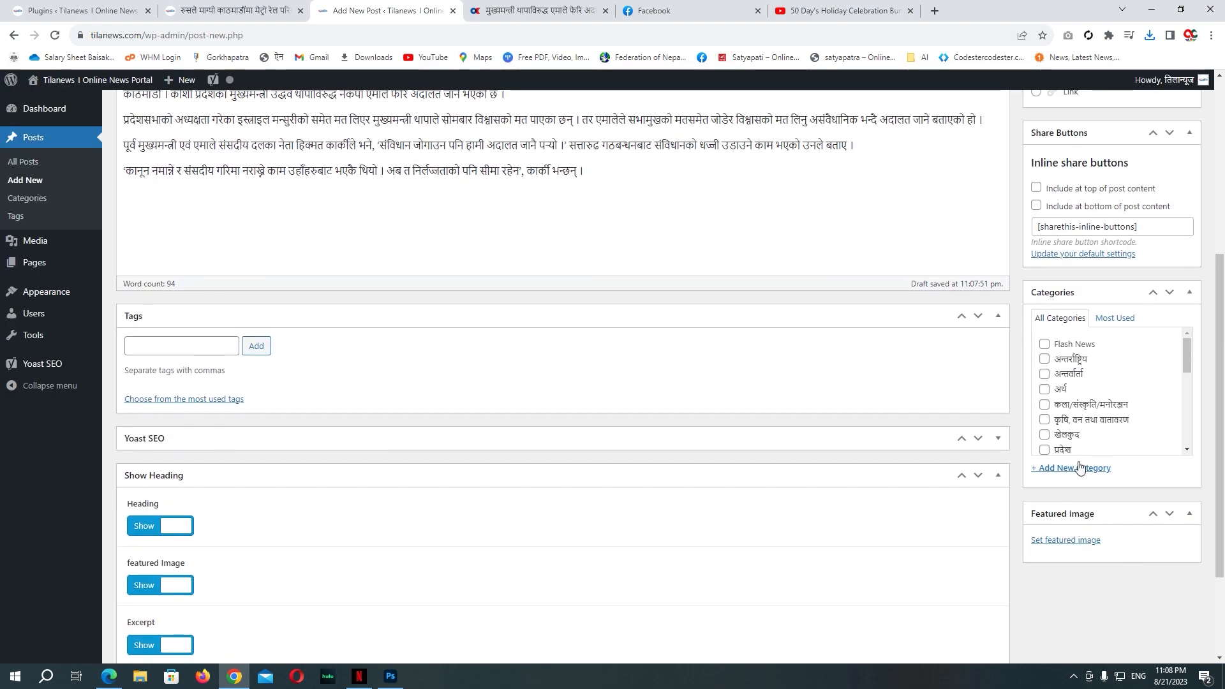
{"action": "scroll", "coordinate": [1066, 394], "scroll_direction": "down", "scroll_amount": 4}
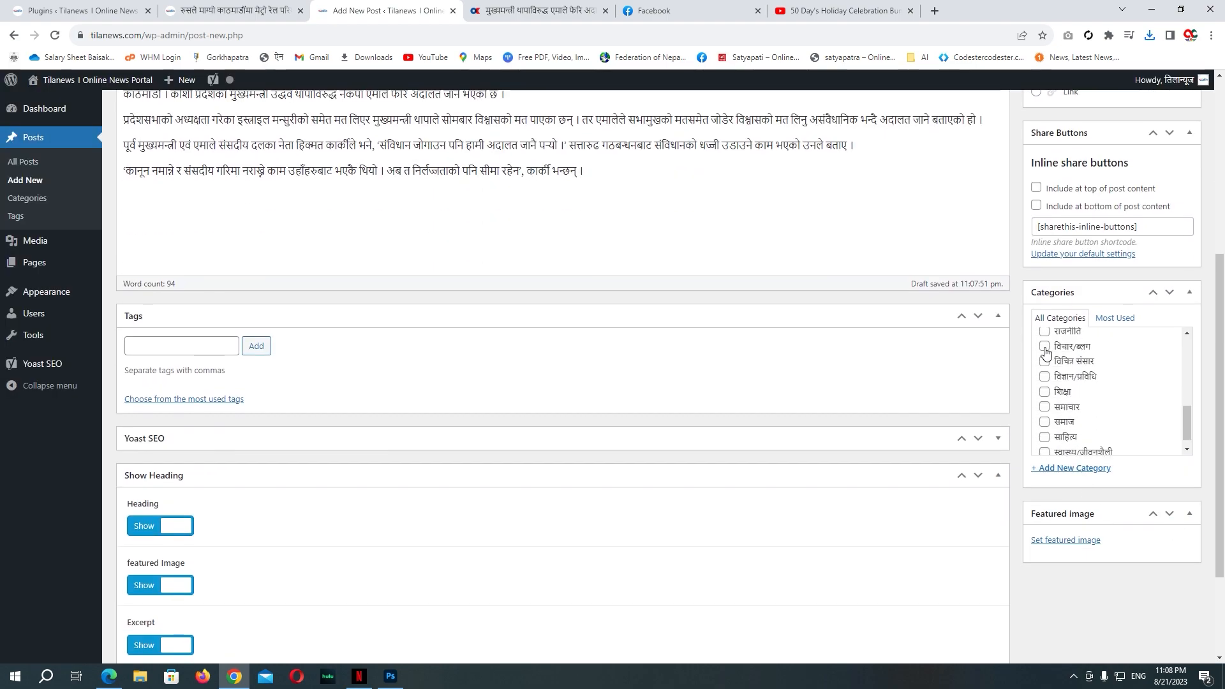
{"action": "scroll", "coordinate": [1059, 395], "scroll_direction": "up", "scroll_amount": 2}
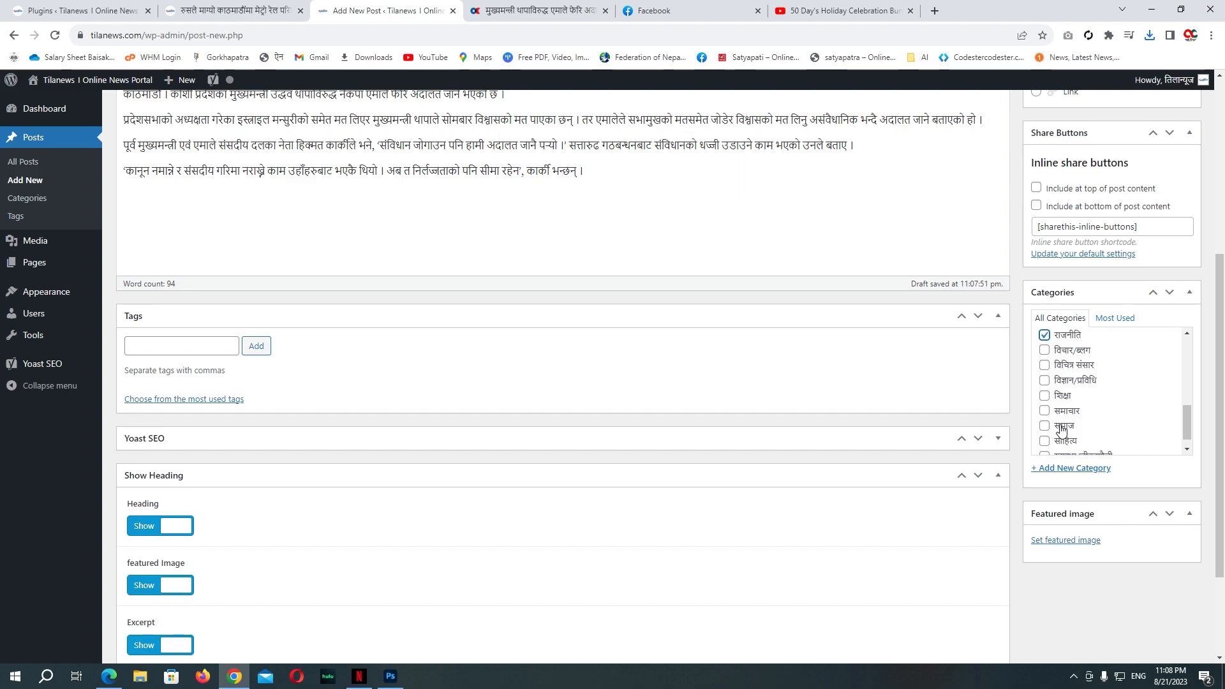
Step: Upload hikmat-karki-province-1.jpg from the desktop and set it as the featured image
{"action": "left_click", "coordinate": [1056, 540]}
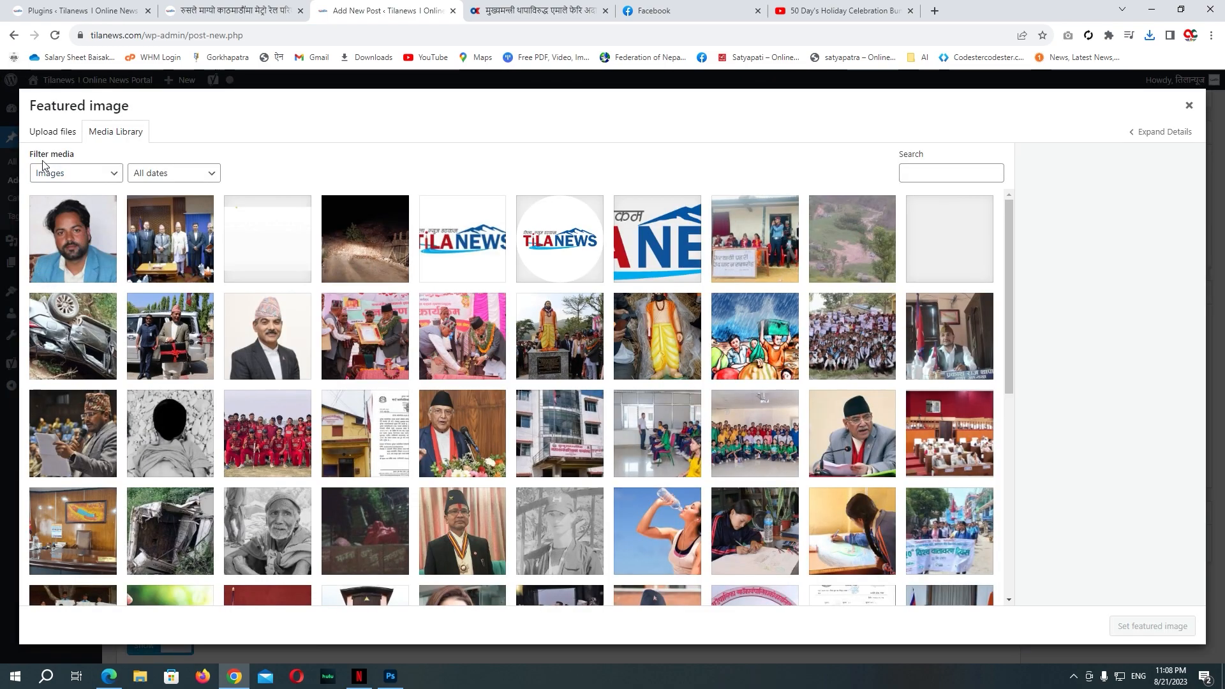
{"action": "left_click", "coordinate": [52, 132]}
{"action": "left_click", "coordinate": [613, 352]}
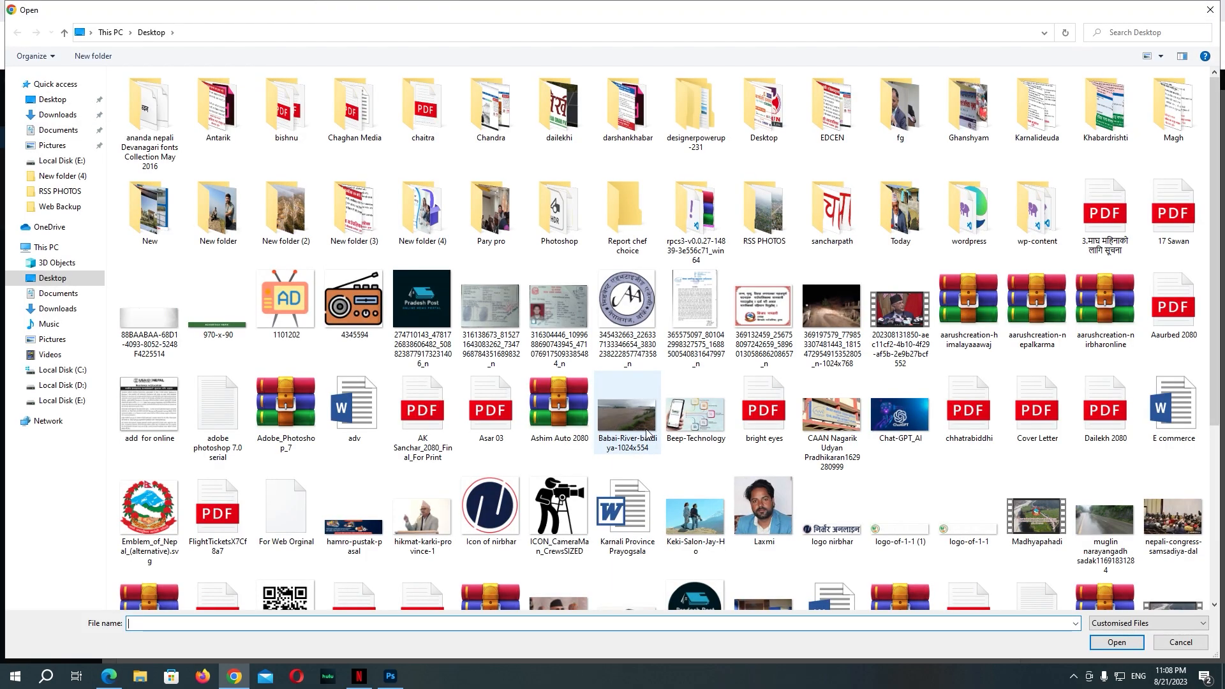
{"action": "scroll", "coordinate": [1174, 408], "scroll_direction": "down", "scroll_amount": 5}
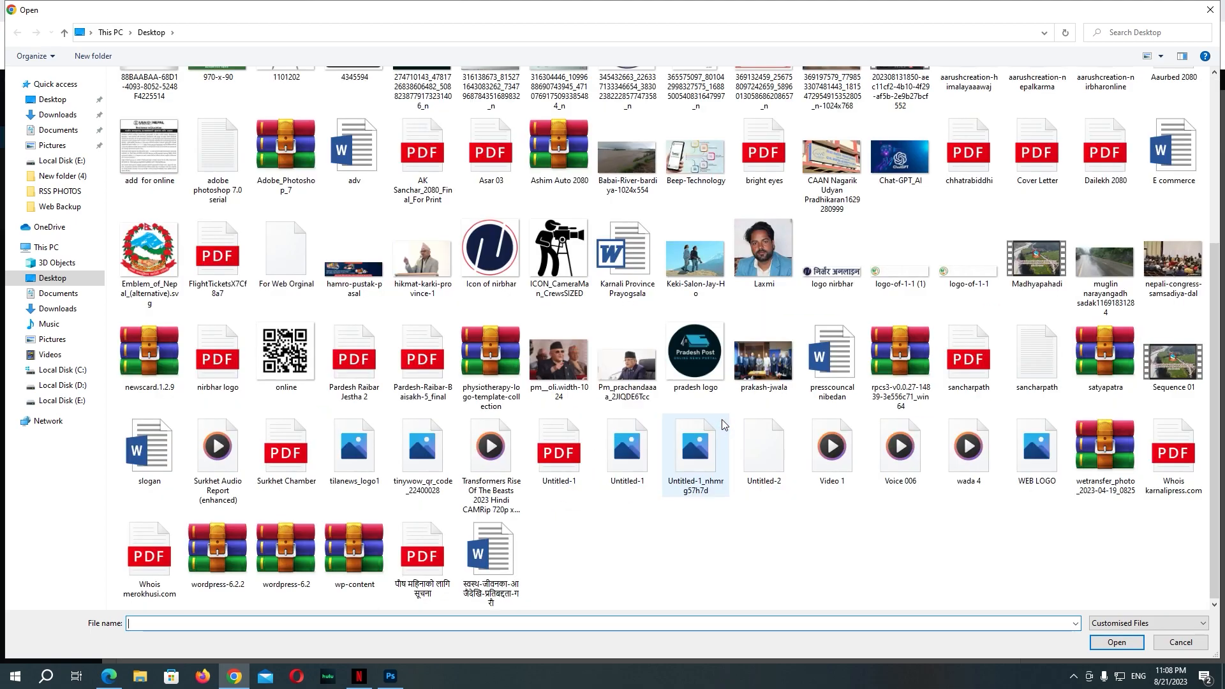
{"action": "double_click", "coordinate": [444, 269]}
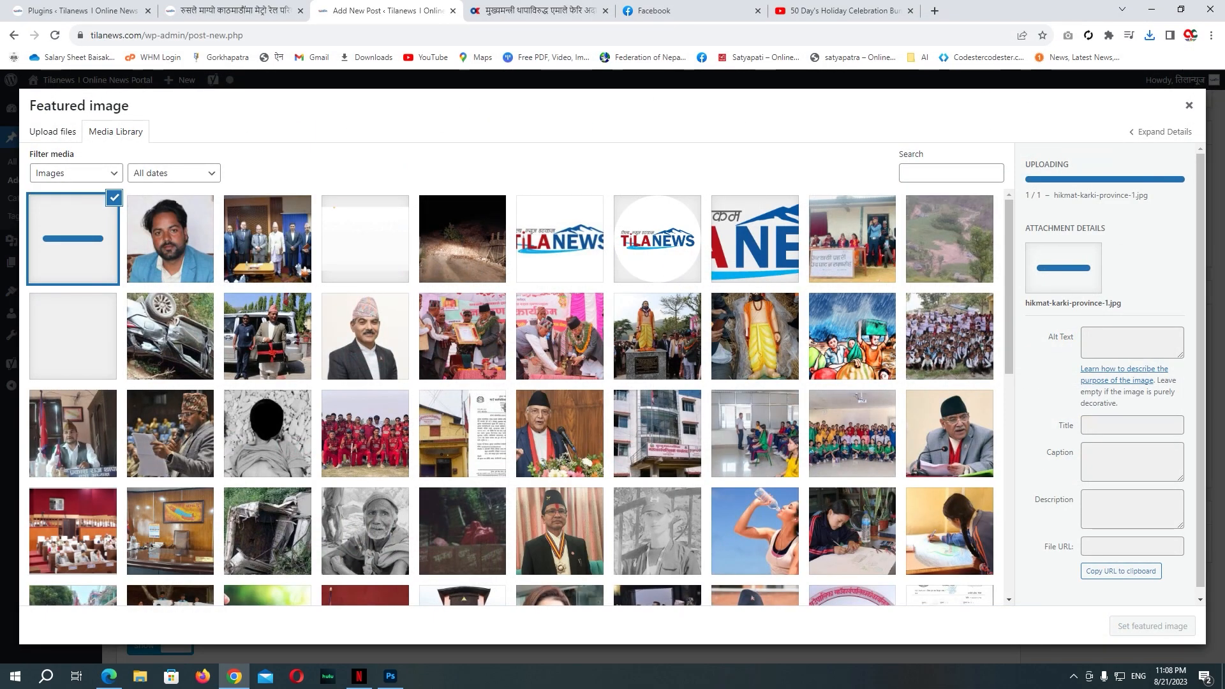
{"action": "left_click", "coordinate": [1191, 626]}
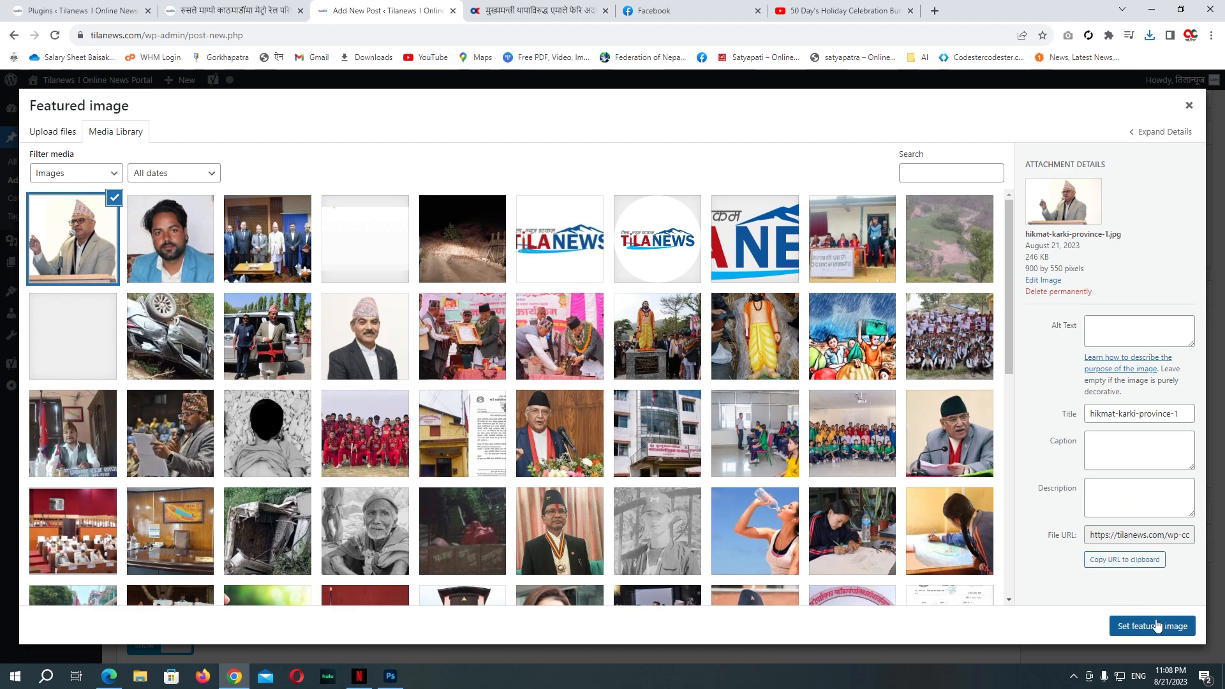
{"action": "scroll", "coordinate": [1076, 286], "scroll_direction": "down", "scroll_amount": 1}
Step: Tick the Flash News category, publish the post, and view the live Tilanews article
{"action": "scroll", "coordinate": [1077, 285], "scroll_direction": "down", "scroll_amount": 3}
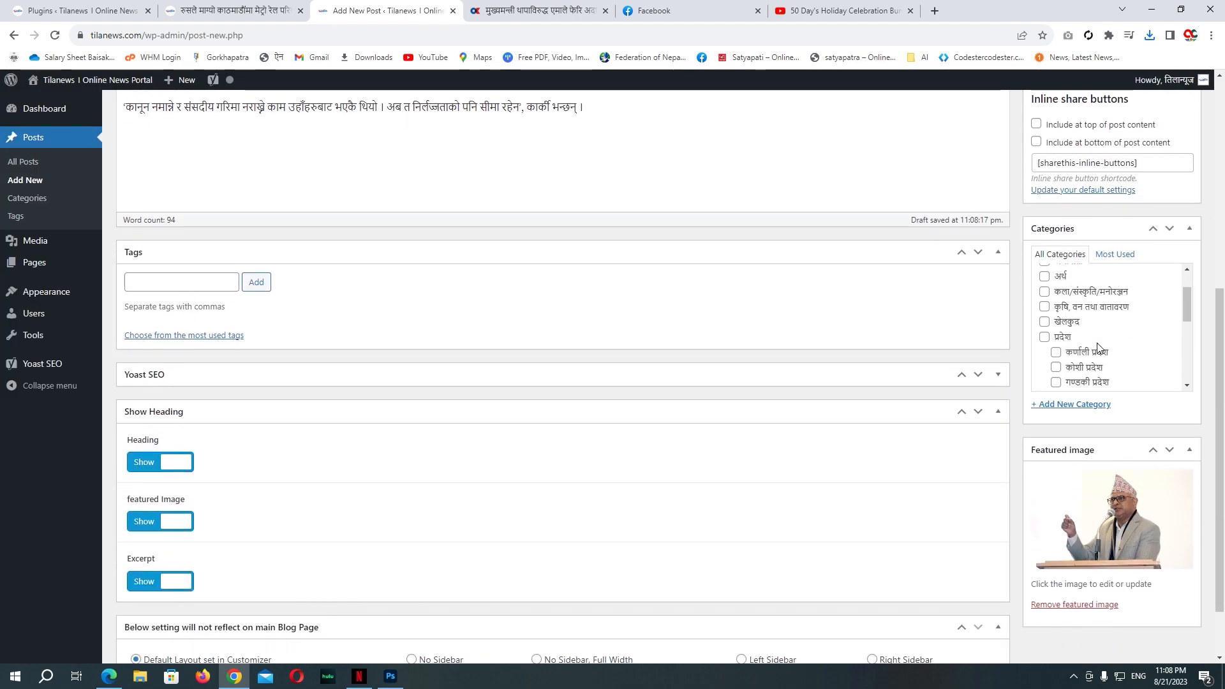
{"action": "scroll", "coordinate": [1060, 319], "scroll_direction": "up", "scroll_amount": 5}
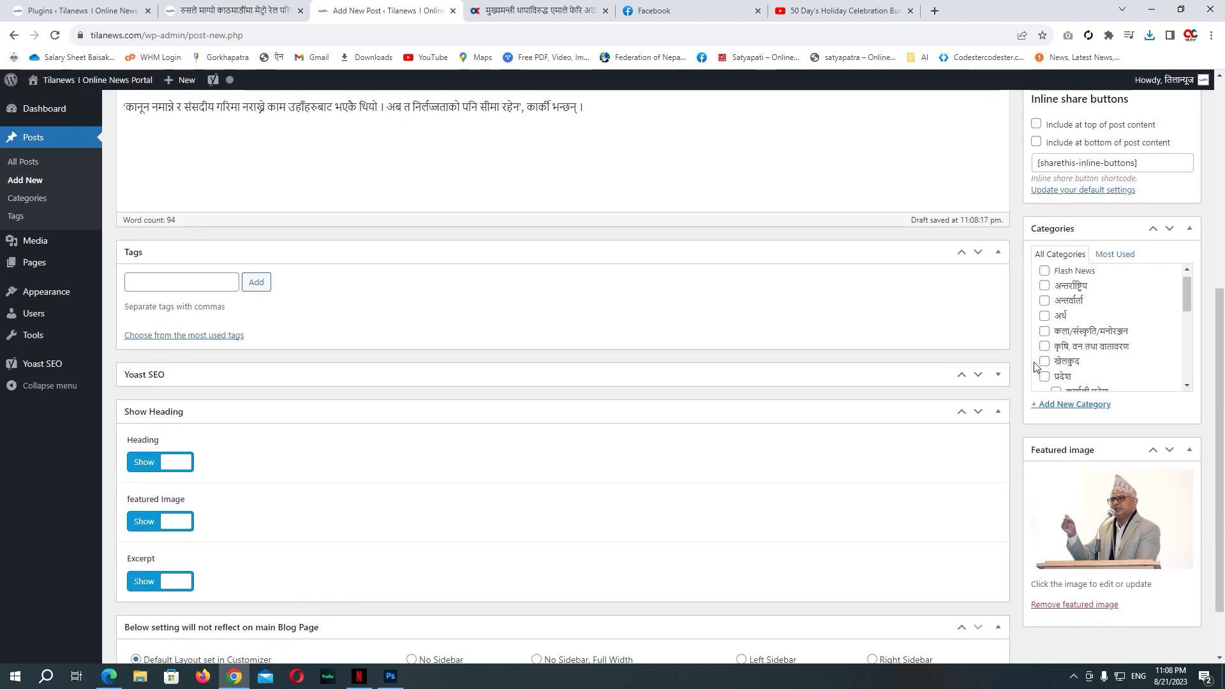
{"action": "left_click", "coordinate": [1045, 280]}
{"action": "scroll", "coordinate": [722, 497], "scroll_direction": "down", "scroll_amount": 1}
{"action": "scroll", "coordinate": [740, 501], "scroll_direction": "up", "scroll_amount": 3}
{"action": "scroll", "coordinate": [763, 501], "scroll_direction": "down", "scroll_amount": 3}
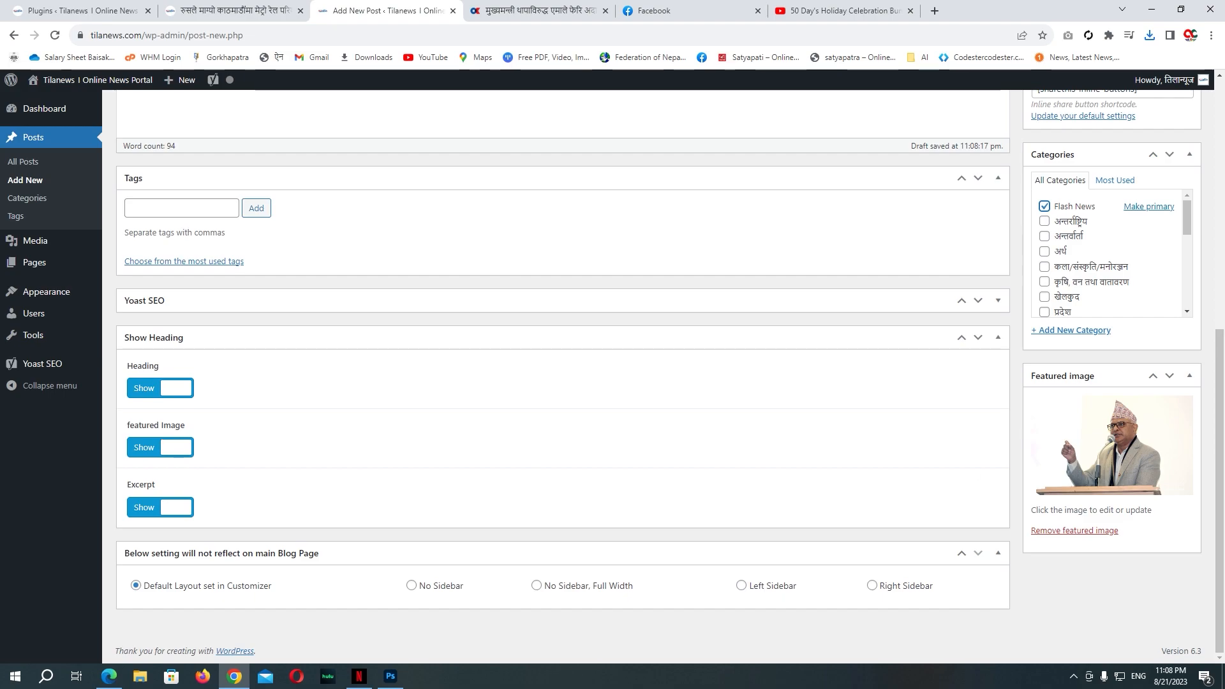
{"action": "scroll", "coordinate": [1124, 414], "scroll_direction": "up", "scroll_amount": 5}
{"action": "left_click", "coordinate": [1176, 169]}
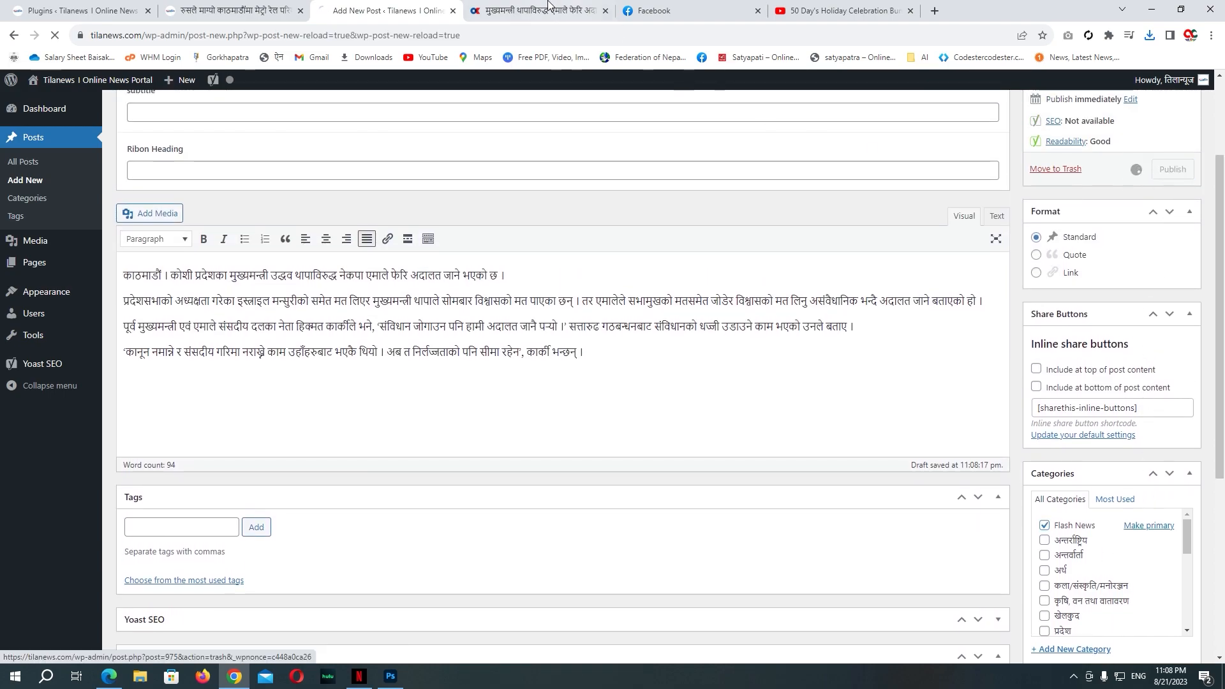
{"action": "left_click", "coordinate": [536, 10]}
{"action": "left_click", "coordinate": [230, 11]}
Step: Open the live Tilanews homepage in a new tab and locate the new post's headline
{"action": "mouse_move", "coordinate": [89, 80]}
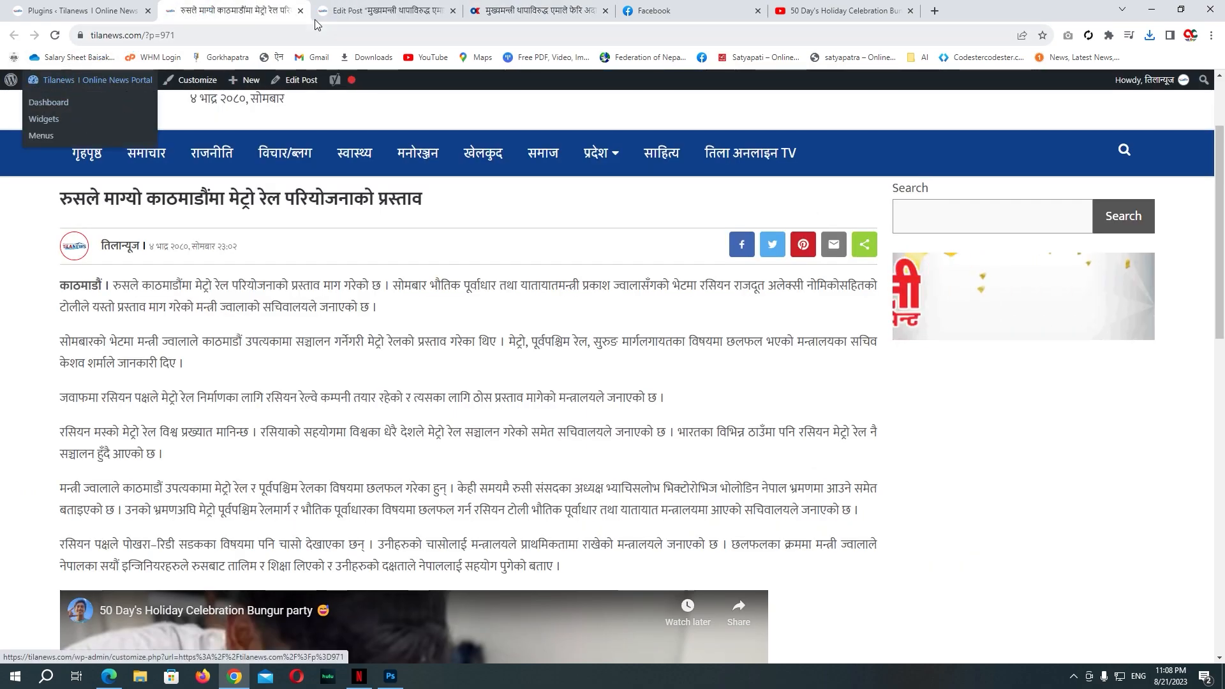
{"action": "key", "text": "ctrl+Tab"}
{"action": "middle_click", "coordinate": [67, 104]}
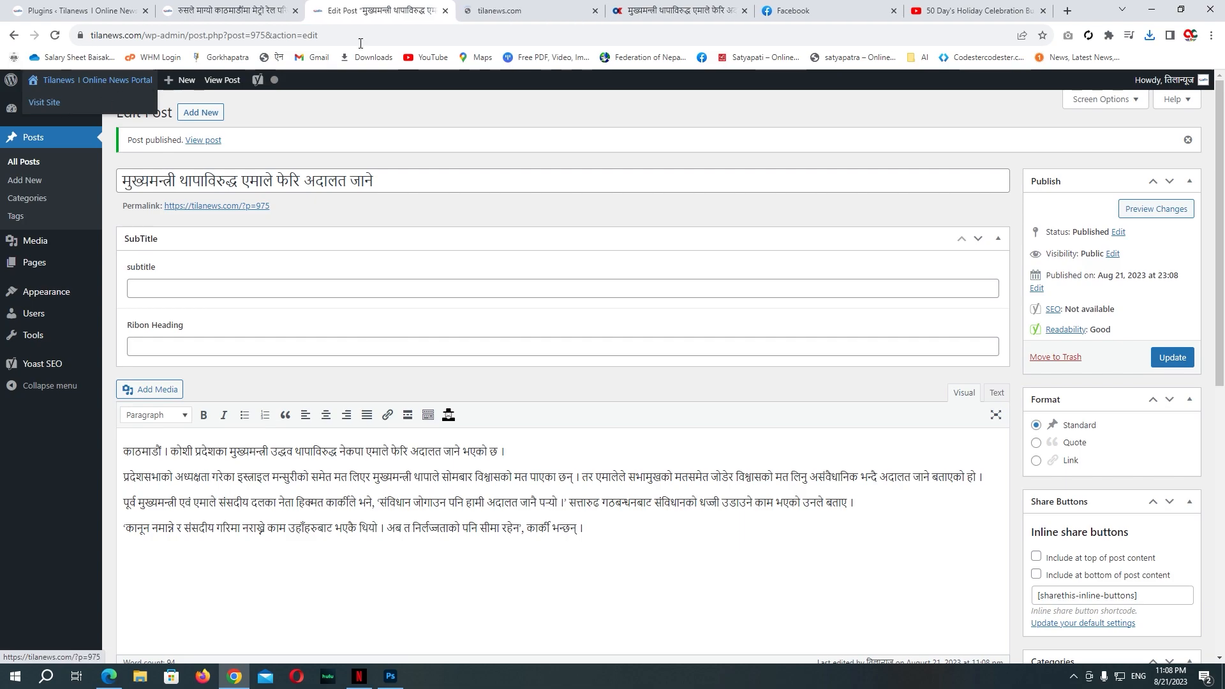
{"action": "left_click", "coordinate": [484, 21]}
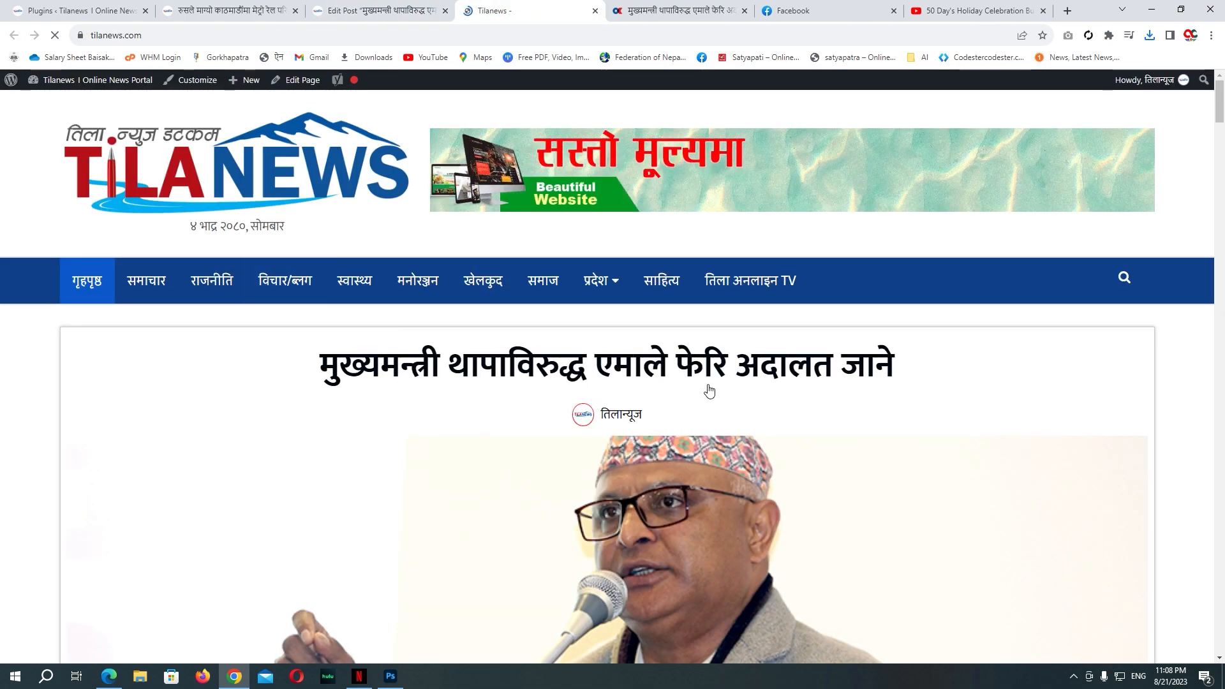
{"action": "scroll", "coordinate": [639, 332], "scroll_direction": "down", "scroll_amount": 2}
{"action": "left_click_drag", "start_coordinate": [284, 238], "coordinate": [955, 255]}
{"action": "left_click", "coordinate": [1123, 276]}
Step: Set the post's featured Image and Excerpt toggles to Hide, then reload the homepage
{"action": "left_click", "coordinate": [357, 11]}
{"action": "scroll", "coordinate": [302, 437], "scroll_direction": "down", "scroll_amount": 10}
{"action": "left_click", "coordinate": [136, 455]}
{"action": "left_click", "coordinate": [141, 510]}
{"action": "scroll", "coordinate": [1205, 346], "scroll_direction": "up", "scroll_amount": 4}
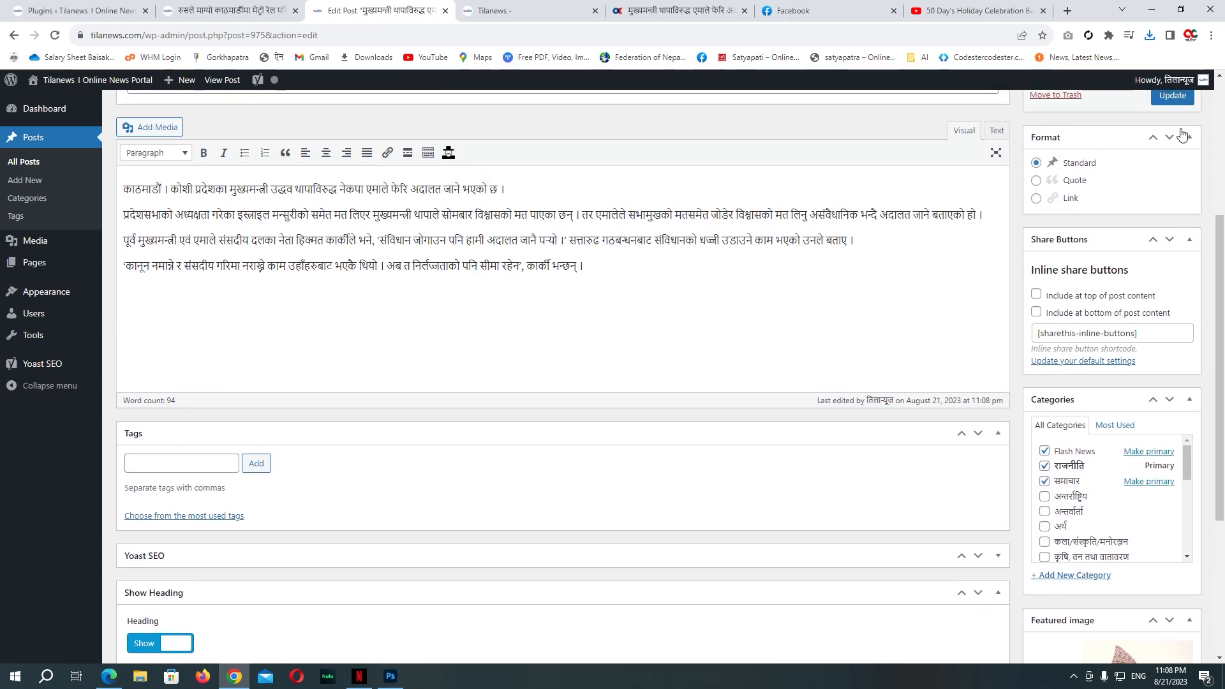
{"action": "left_click", "coordinate": [511, 11]}
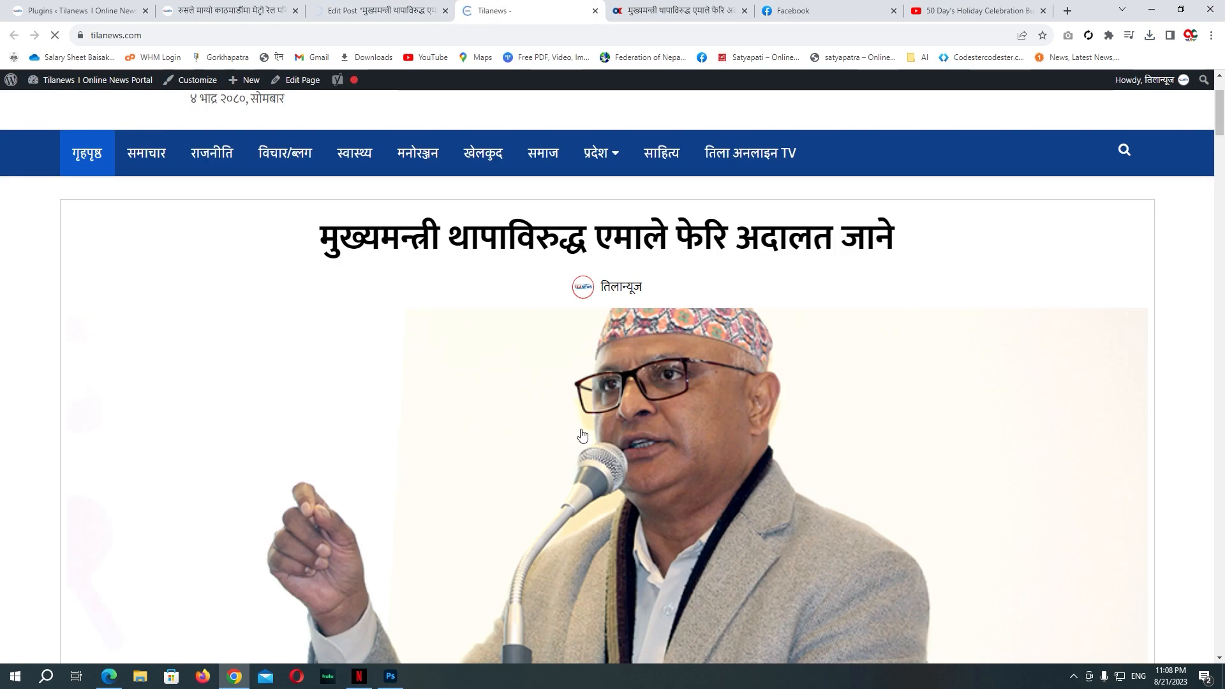
{"action": "key", "text": "F5"}
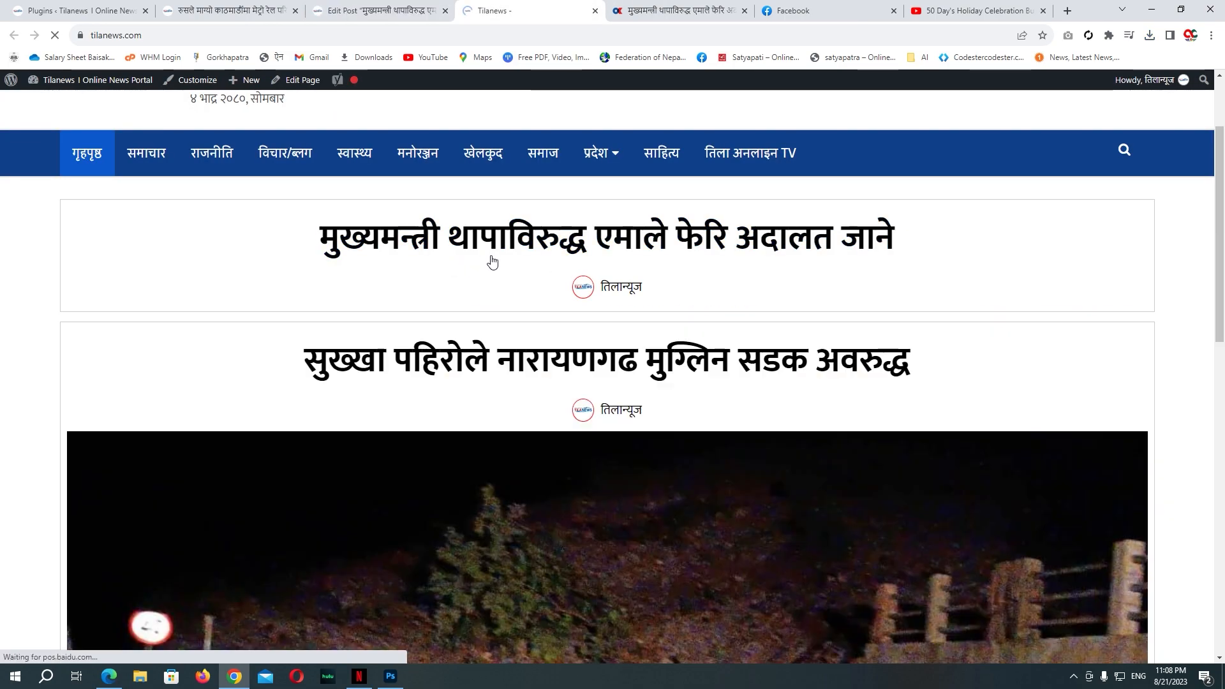
Step: Adjust the featured Image and Excerpt toggles, update the post, and check the homepage
{"action": "left_click", "coordinate": [382, 11]}
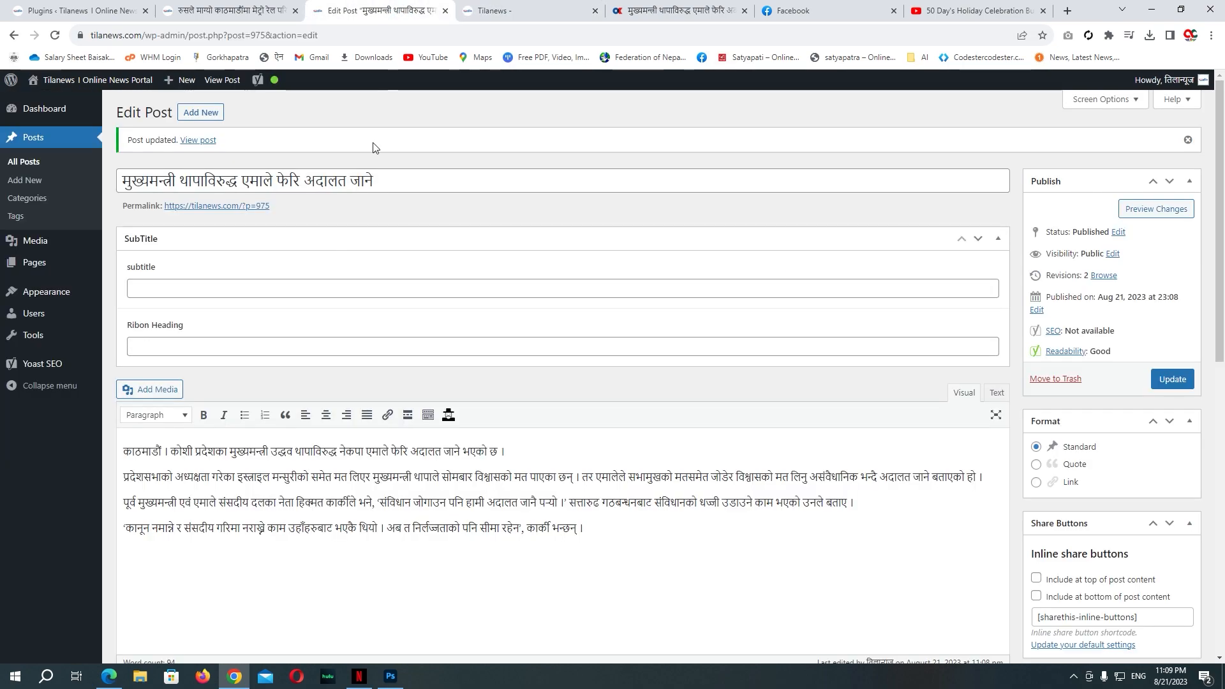
{"action": "scroll", "coordinate": [277, 331], "scroll_direction": "down", "scroll_amount": 15}
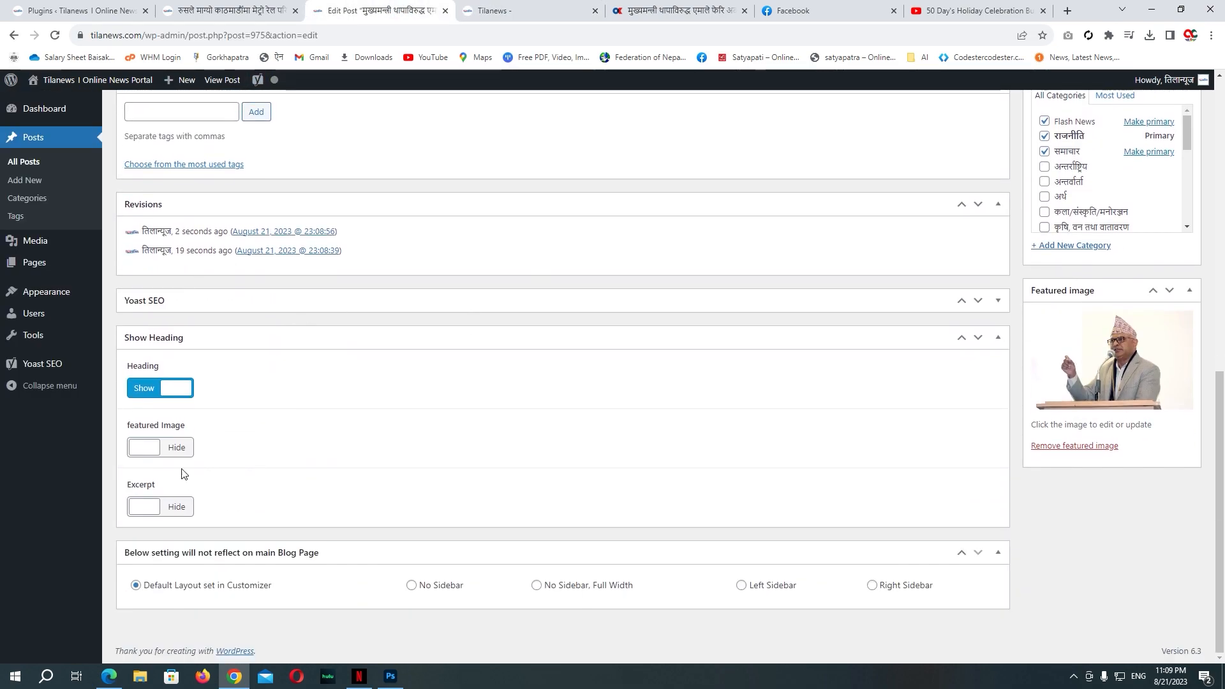
{"action": "left_click", "coordinate": [168, 513]}
{"action": "left_click", "coordinate": [165, 450]}
{"action": "left_click", "coordinate": [159, 511]}
{"action": "left_click", "coordinate": [159, 512]}
{"action": "left_click", "coordinate": [156, 451]}
{"action": "scroll", "coordinate": [1046, 437], "scroll_direction": "up", "scroll_amount": 7}
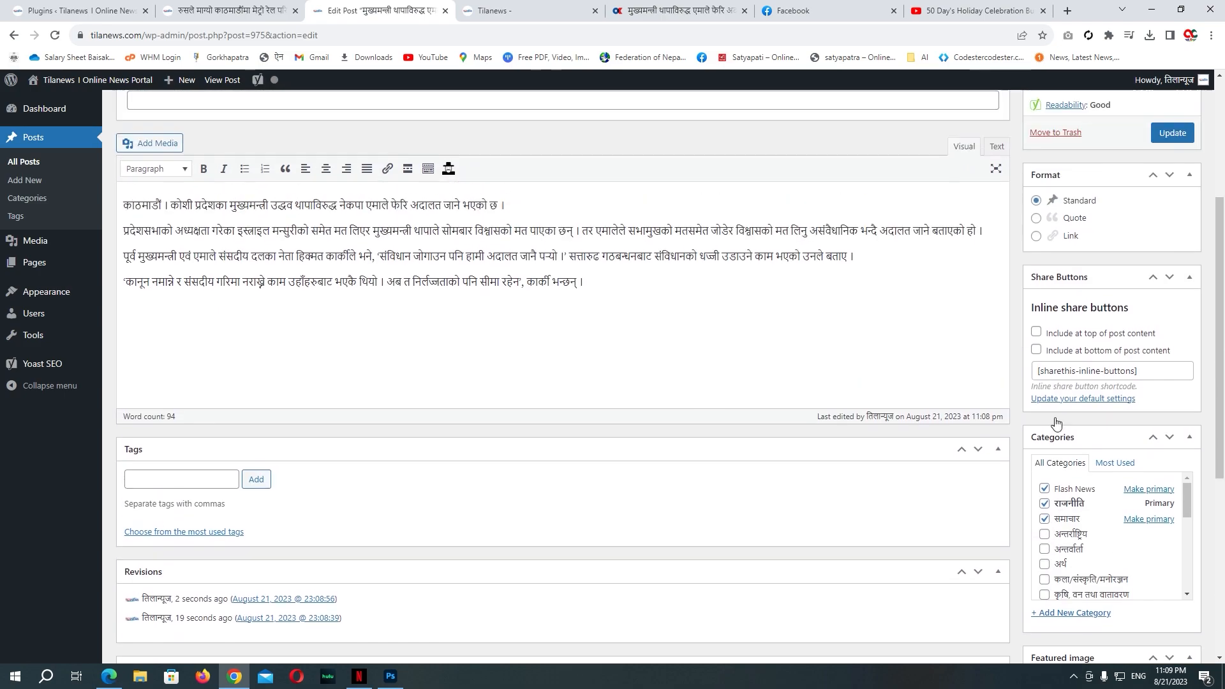
{"action": "left_click", "coordinate": [1172, 212]}
{"action": "left_click", "coordinate": [548, 10]}
{"action": "scroll", "coordinate": [509, 428], "scroll_direction": "down", "scroll_amount": 5}
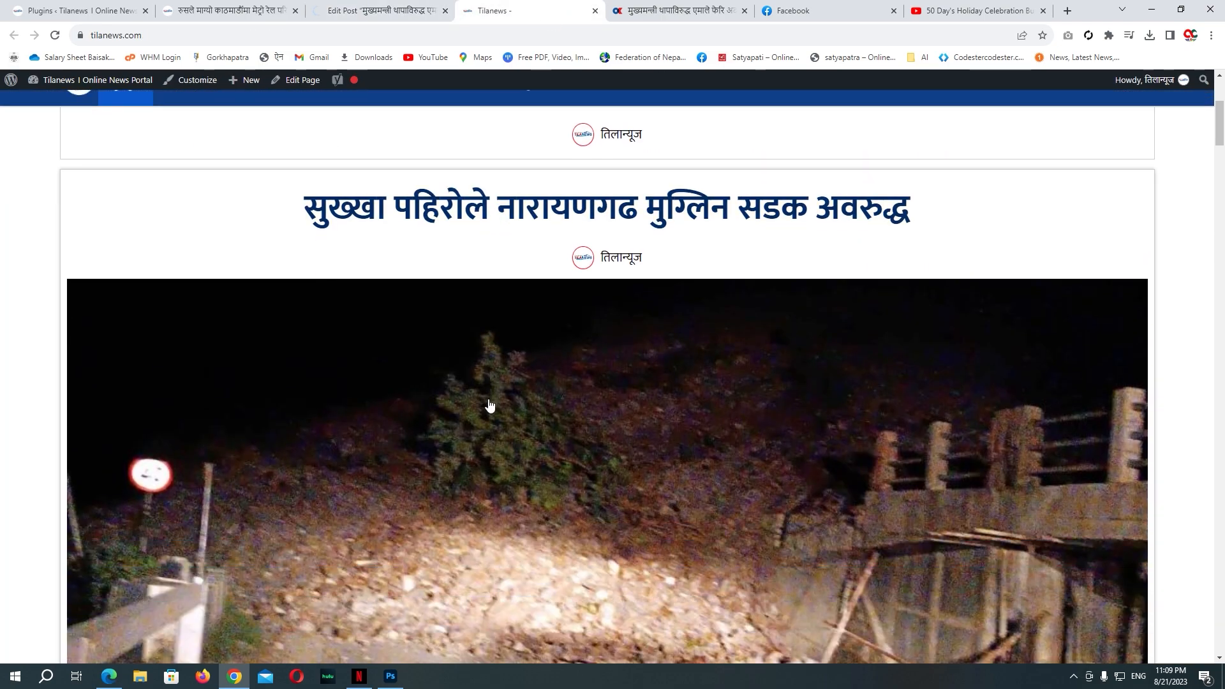
{"action": "scroll", "coordinate": [511, 429], "scroll_direction": "up", "scroll_amount": 7}
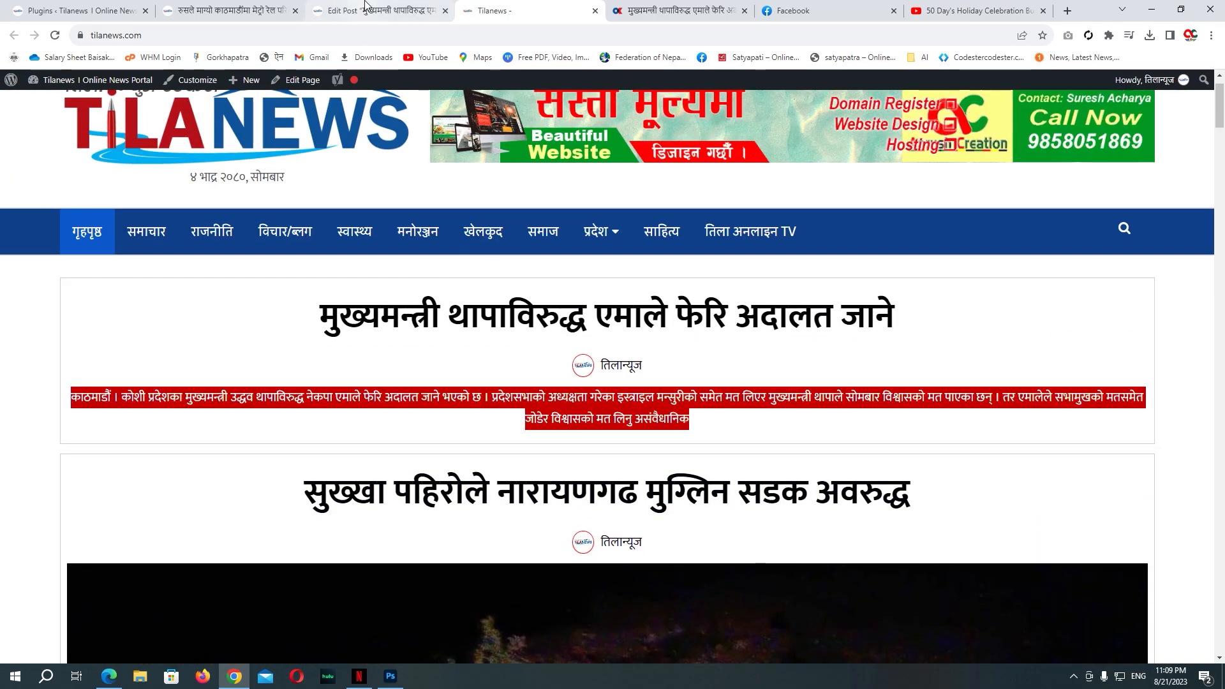
Step: Set Excerpt to Hide and featured Image to Show, then update the post again
{"action": "left_click", "coordinate": [383, 10]}
{"action": "scroll", "coordinate": [173, 515], "scroll_direction": "down", "scroll_amount": 10}
{"action": "scroll", "coordinate": [146, 562], "scroll_direction": "down", "scroll_amount": 3}
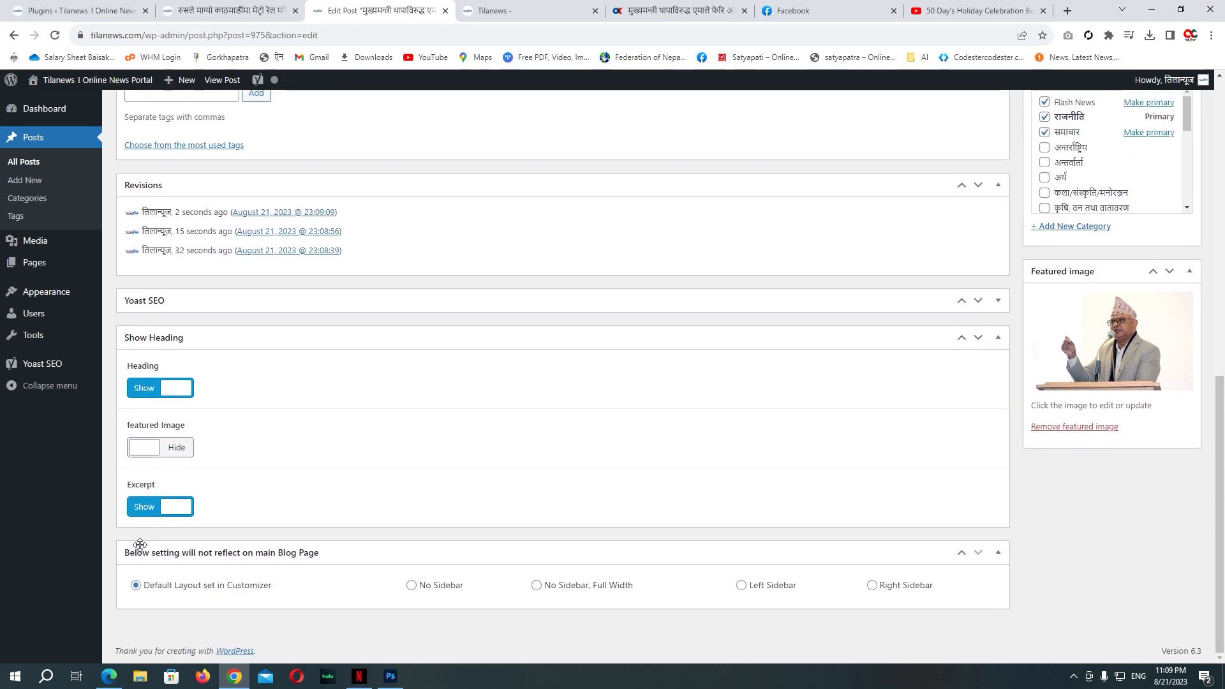
{"action": "left_click", "coordinate": [151, 511]}
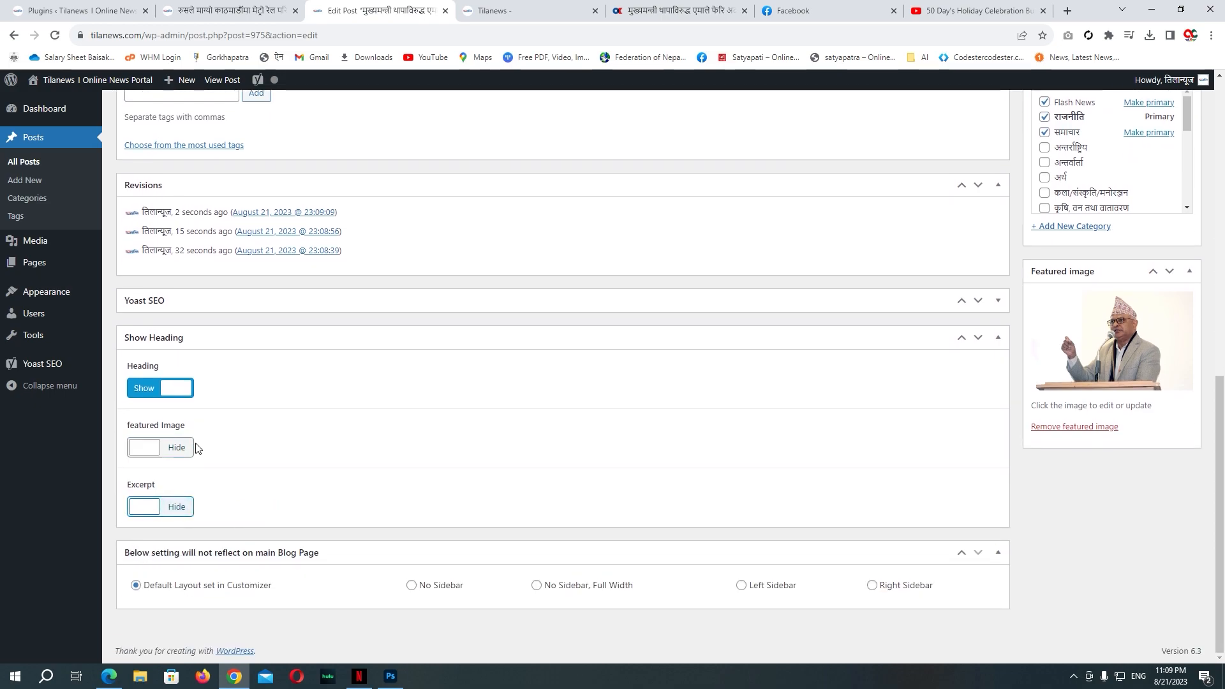
{"action": "left_click", "coordinate": [172, 448]}
{"action": "scroll", "coordinate": [689, 501], "scroll_direction": "up", "scroll_amount": 7}
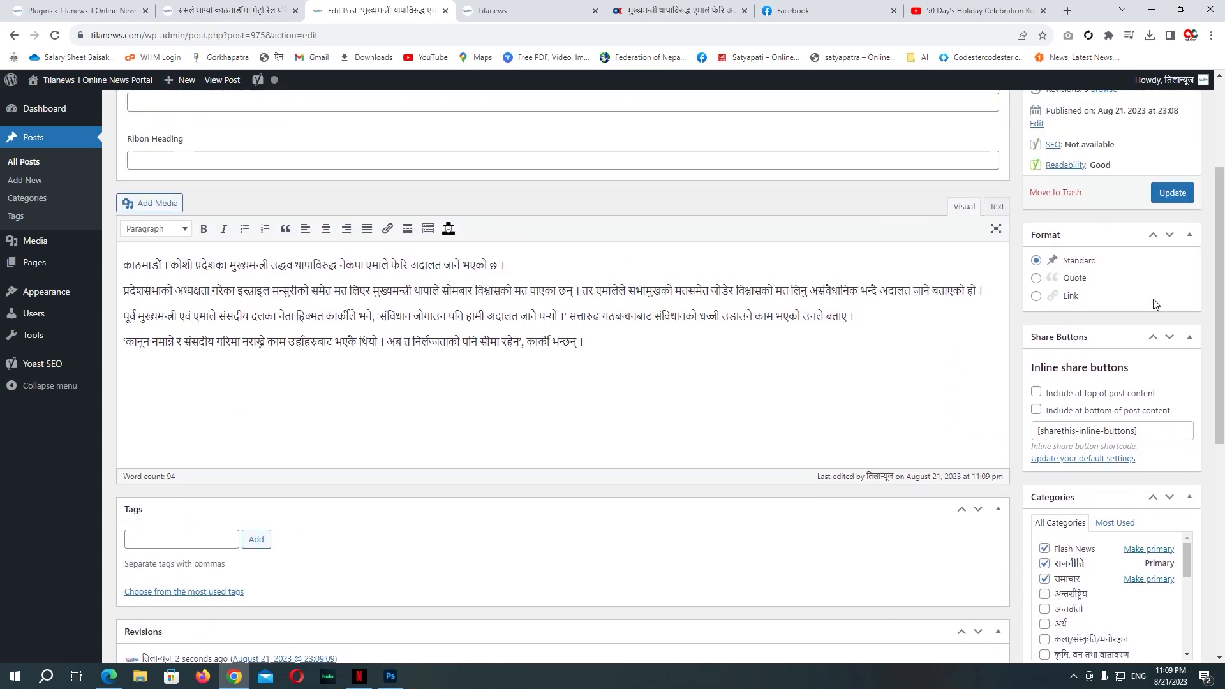
{"action": "left_click", "coordinate": [1173, 193]}
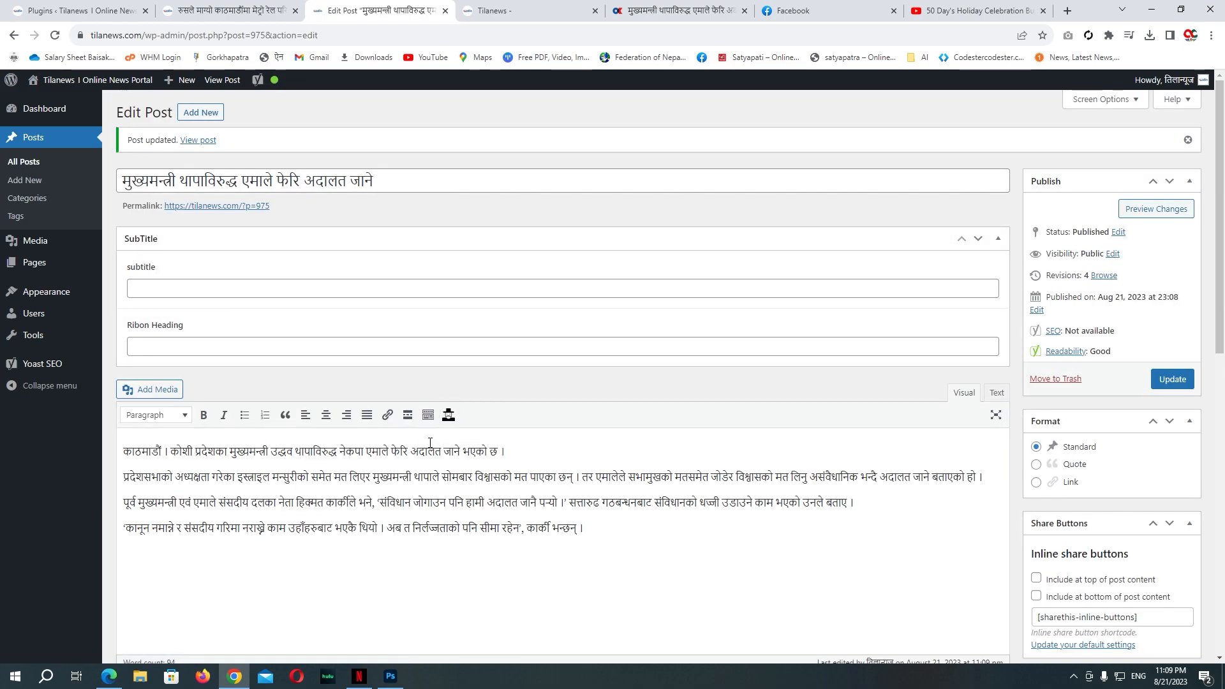
Step: Enable the Author box through Screen Options on the post editor
{"action": "scroll", "coordinate": [430, 445], "scroll_direction": "down", "scroll_amount": 2}
{"action": "scroll", "coordinate": [648, 459], "scroll_direction": "up", "scroll_amount": 3}
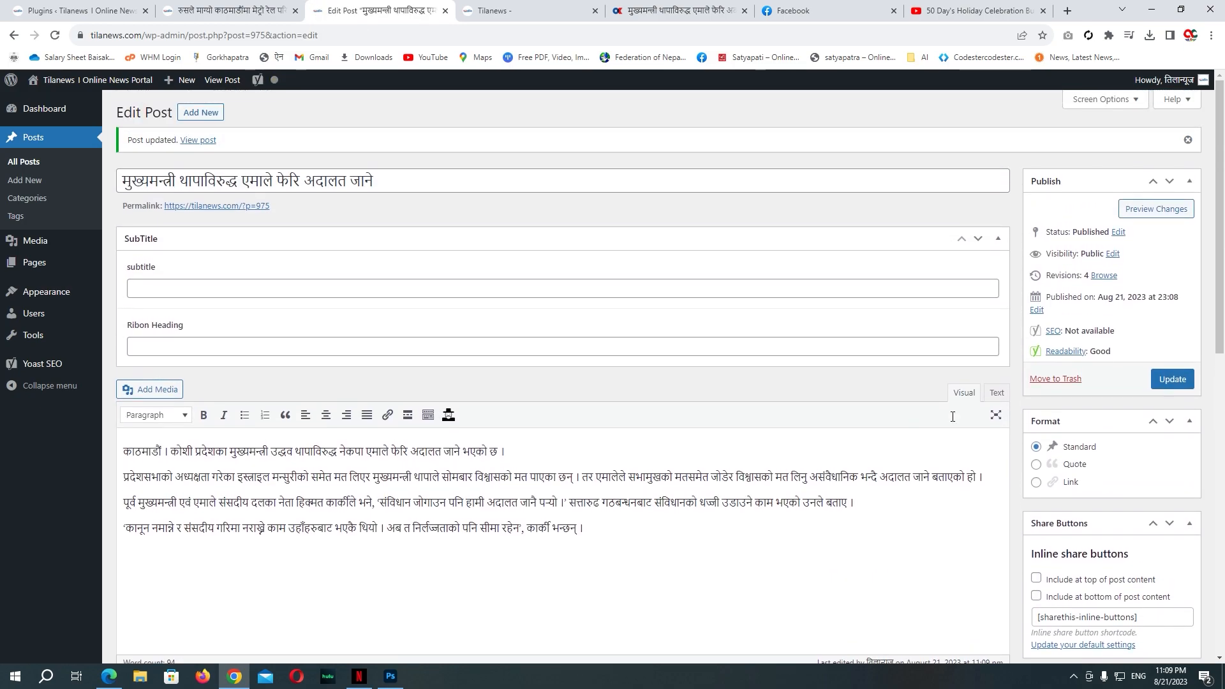
{"action": "left_click", "coordinate": [1106, 100]}
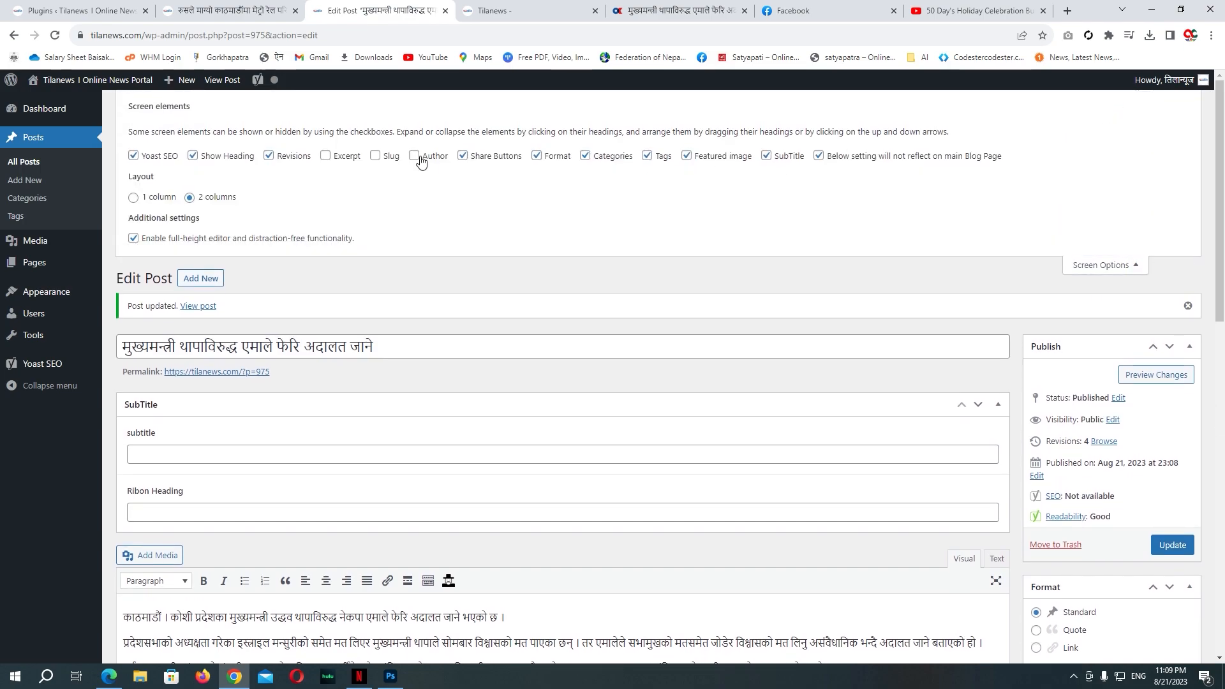
{"action": "left_click", "coordinate": [1095, 267]}
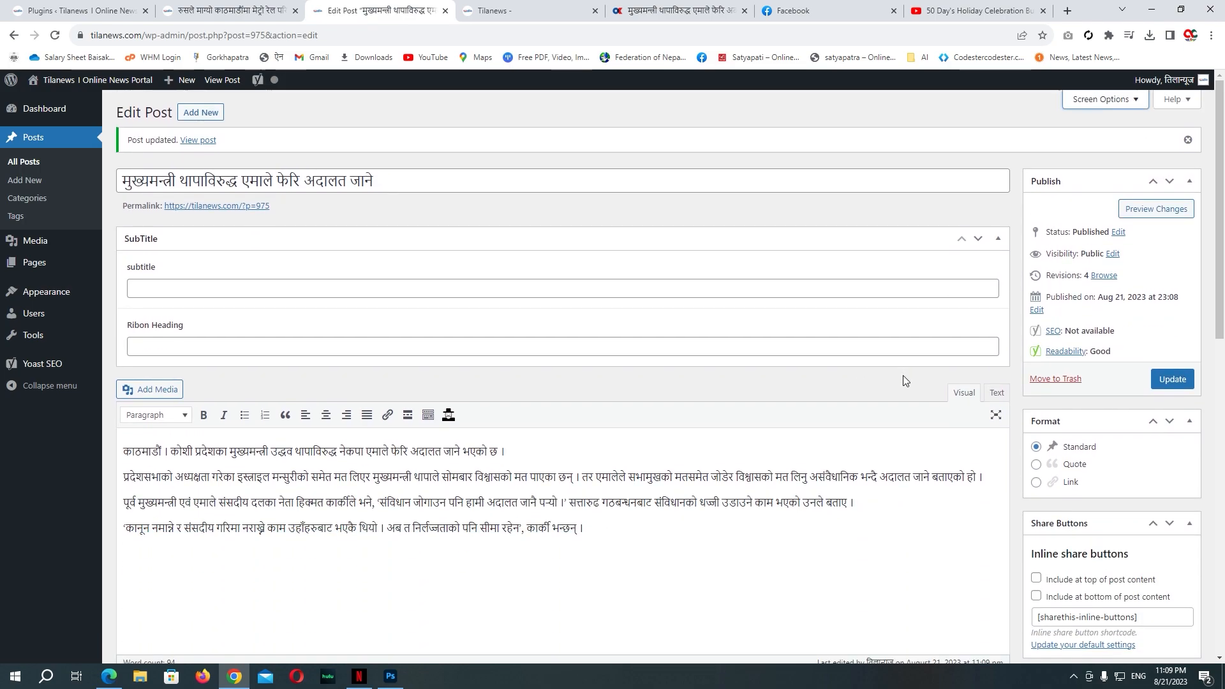
Step: Choose the newly created author account in the Author dropdown
{"action": "scroll", "coordinate": [922, 424], "scroll_direction": "down", "scroll_amount": 8}
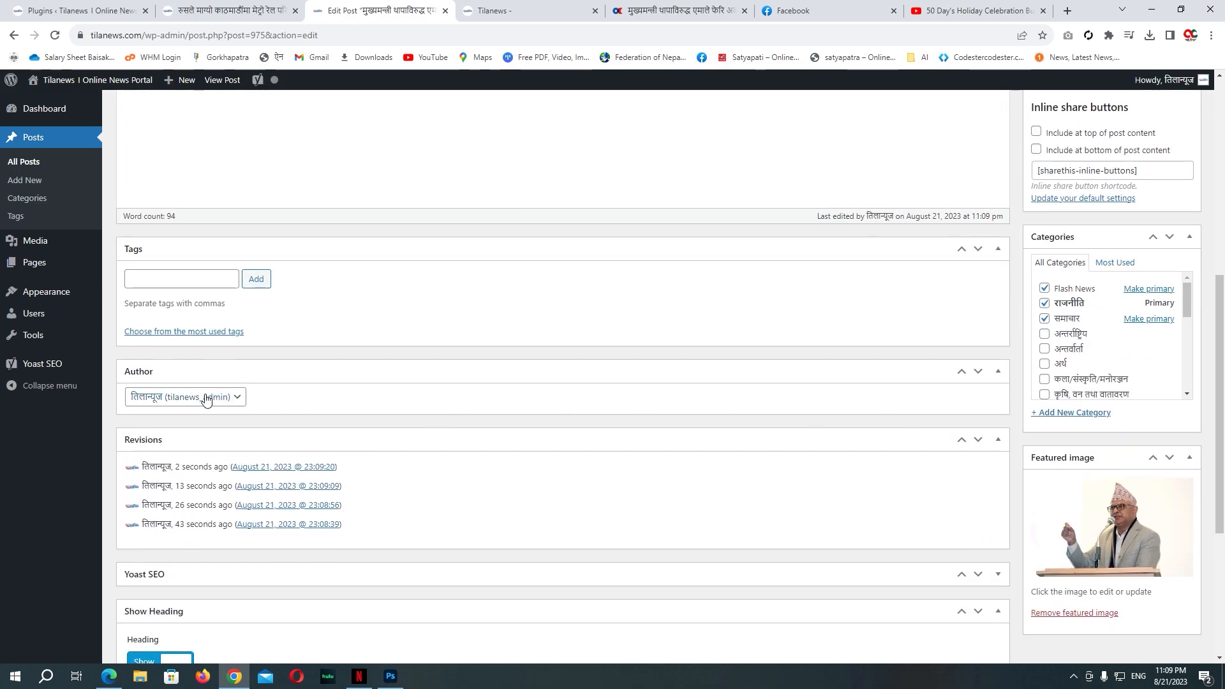
{"action": "left_click", "coordinate": [153, 397]}
{"action": "left_click", "coordinate": [157, 438]}
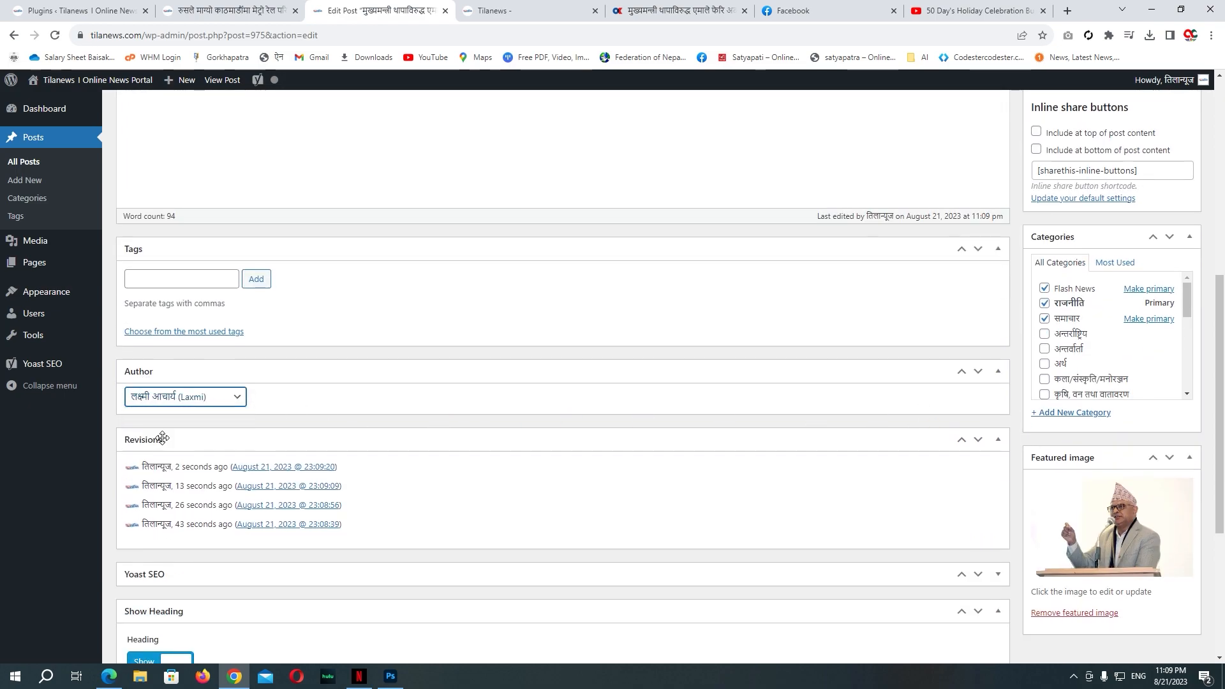
Step: Update the post and switch to the live article in the site tab
{"action": "scroll", "coordinate": [806, 494], "scroll_direction": "up", "scroll_amount": 4}
{"action": "scroll", "coordinate": [806, 494], "scroll_direction": "up", "scroll_amount": 3}
{"action": "left_click", "coordinate": [1171, 379]}
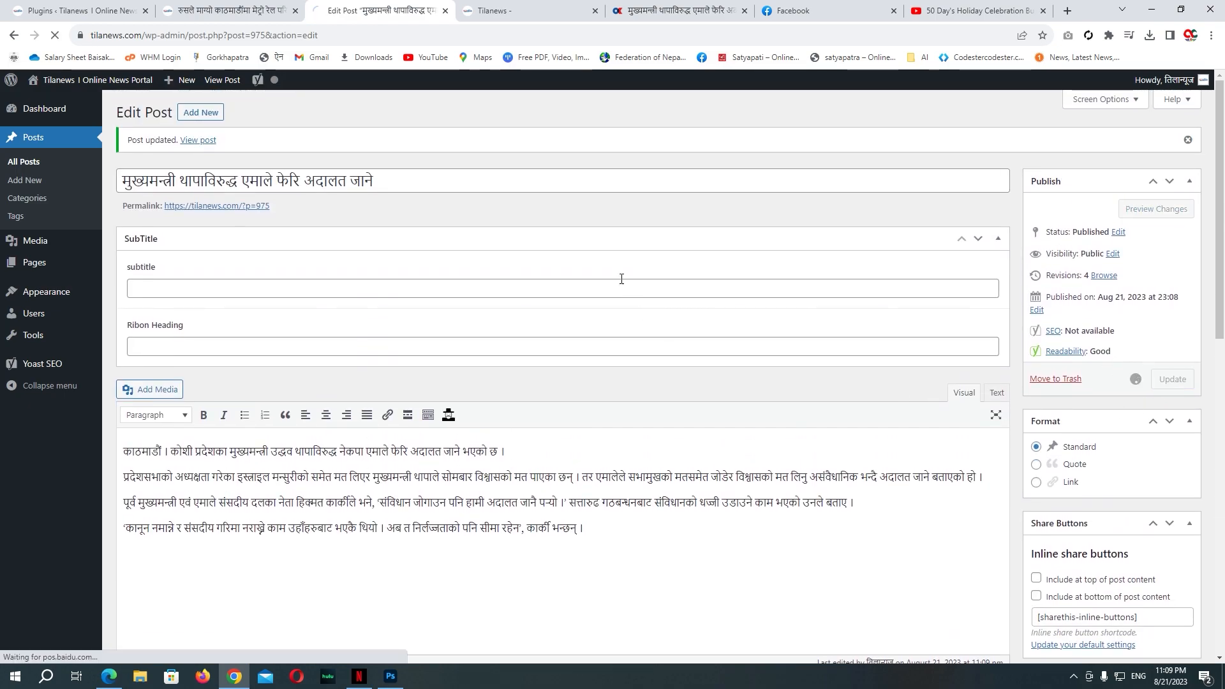
{"action": "left_click", "coordinate": [550, 17]}
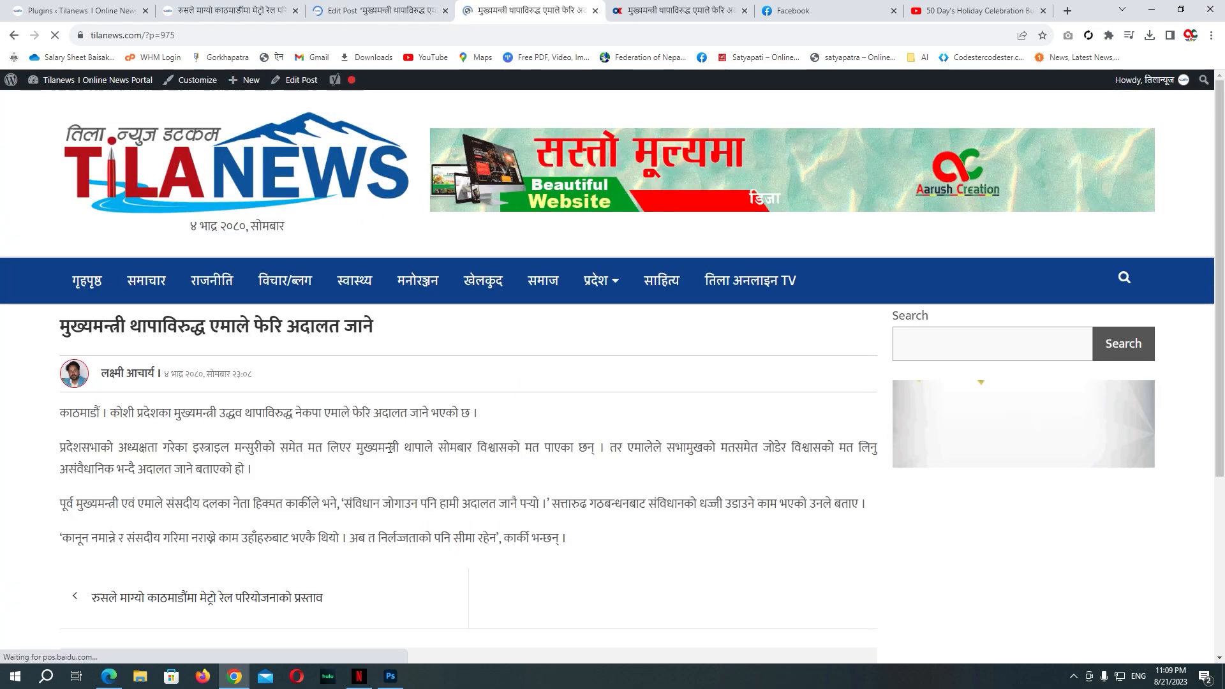
Step: From the homepage, open the new author's archive and confirm the article is listed
{"action": "left_click", "coordinate": [111, 375]}
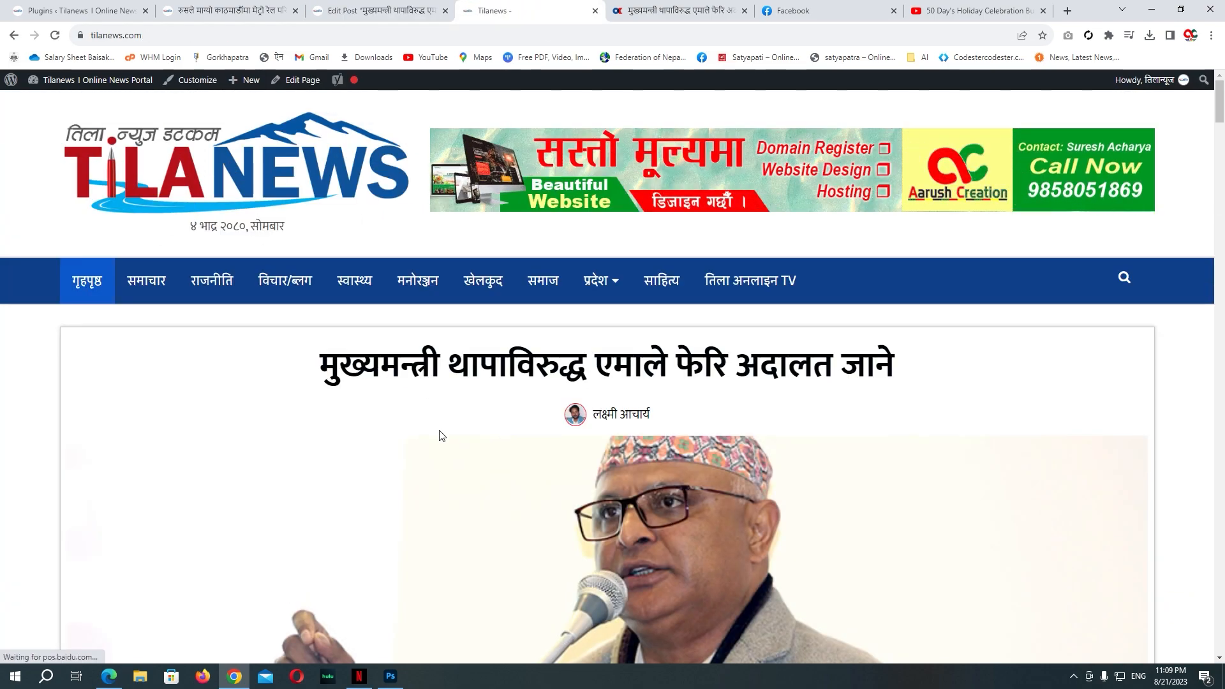
{"action": "left_click", "coordinate": [615, 415]}
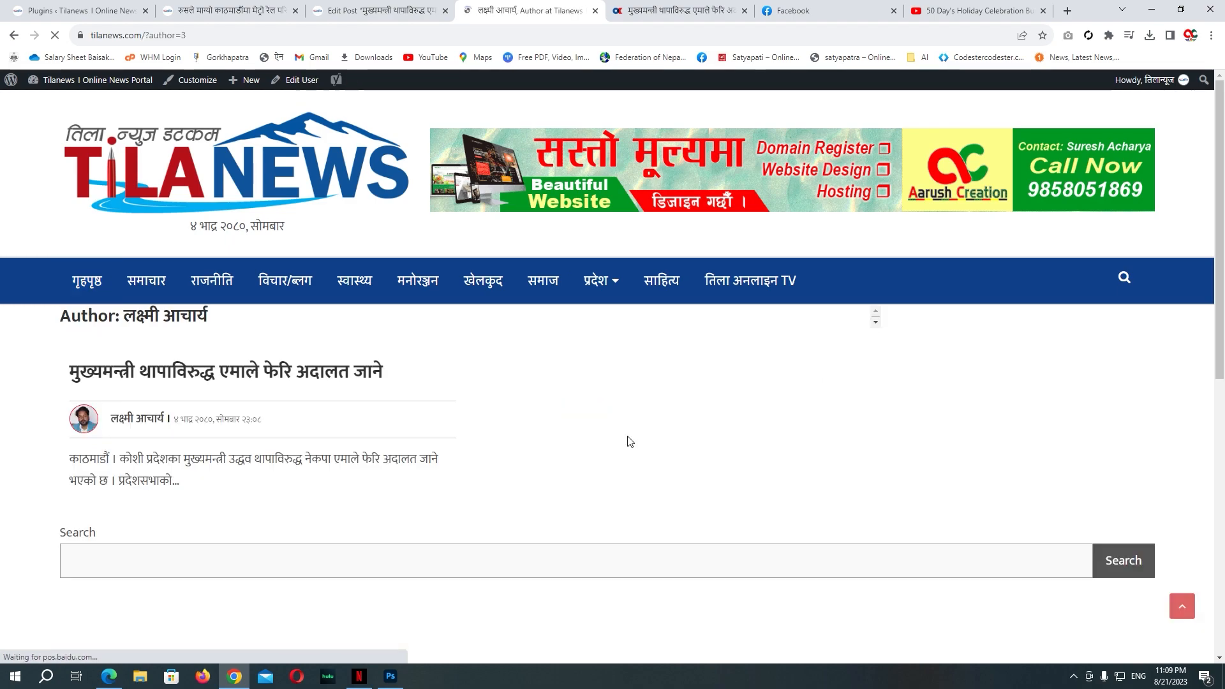
{"action": "scroll", "coordinate": [457, 440], "scroll_direction": "up", "scroll_amount": 3}
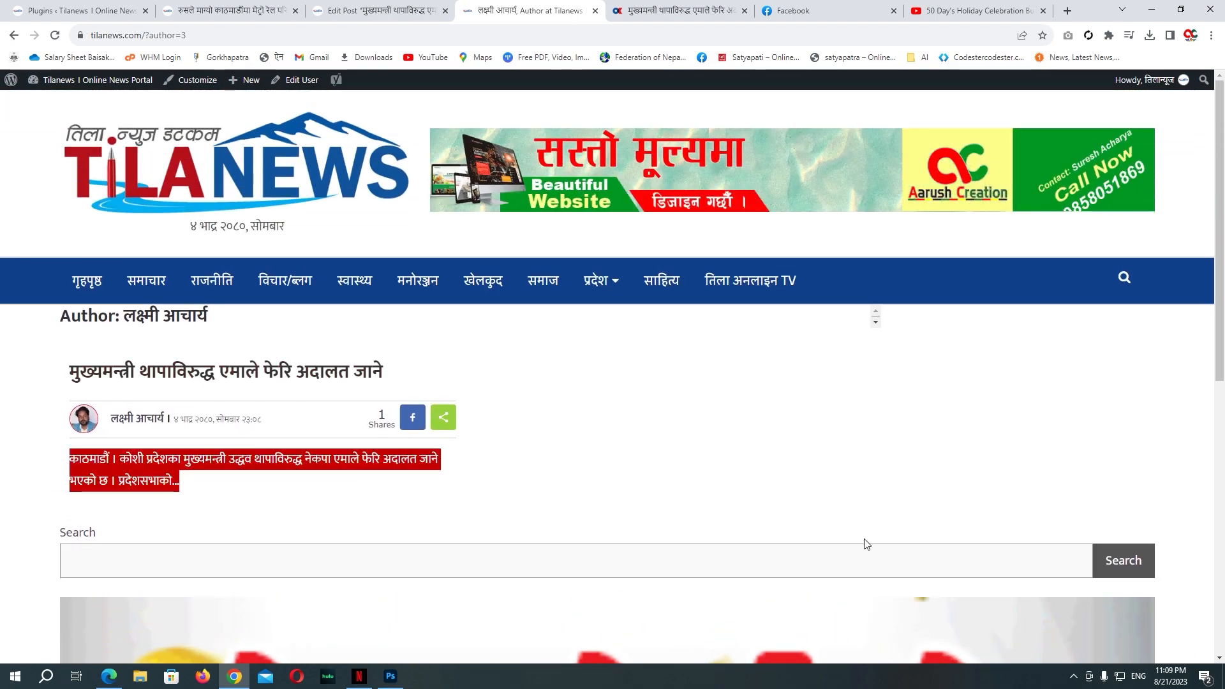
{"action": "scroll", "coordinate": [347, 446], "scroll_direction": "down", "scroll_amount": 4}
{"action": "scroll", "coordinate": [232, 425], "scroll_direction": "up", "scroll_amount": 3}
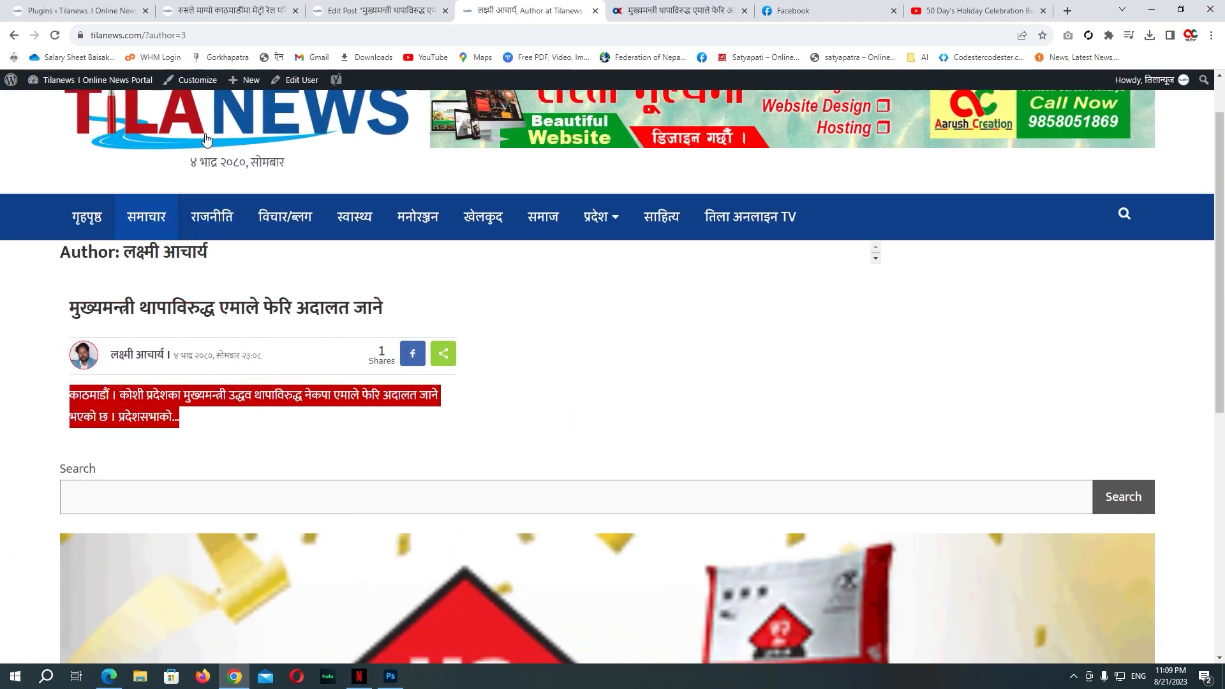
Step: Return to the Tilanews homepage via the logo and scroll down through it
{"action": "left_click", "coordinate": [176, 124]}
{"action": "scroll", "coordinate": [448, 409], "scroll_direction": "down", "scroll_amount": 8}
{"action": "scroll", "coordinate": [815, 518], "scroll_direction": "down", "scroll_amount": 15}
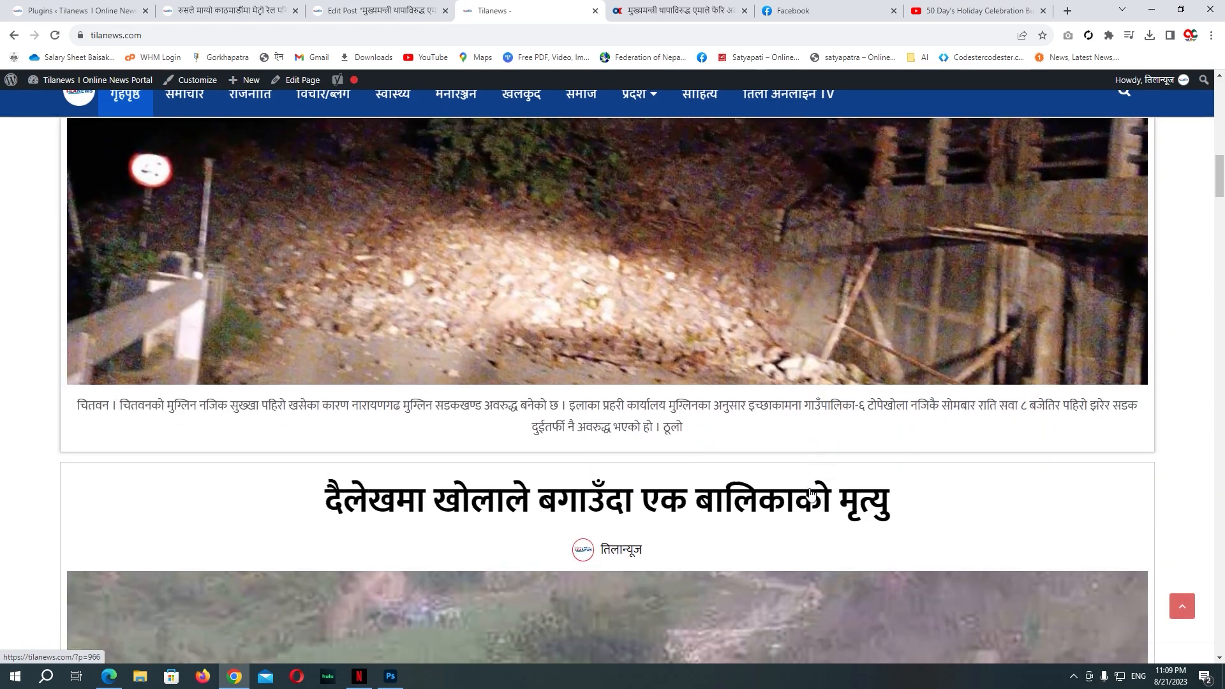
{"action": "scroll", "coordinate": [803, 479], "scroll_direction": "down", "scroll_amount": 8}
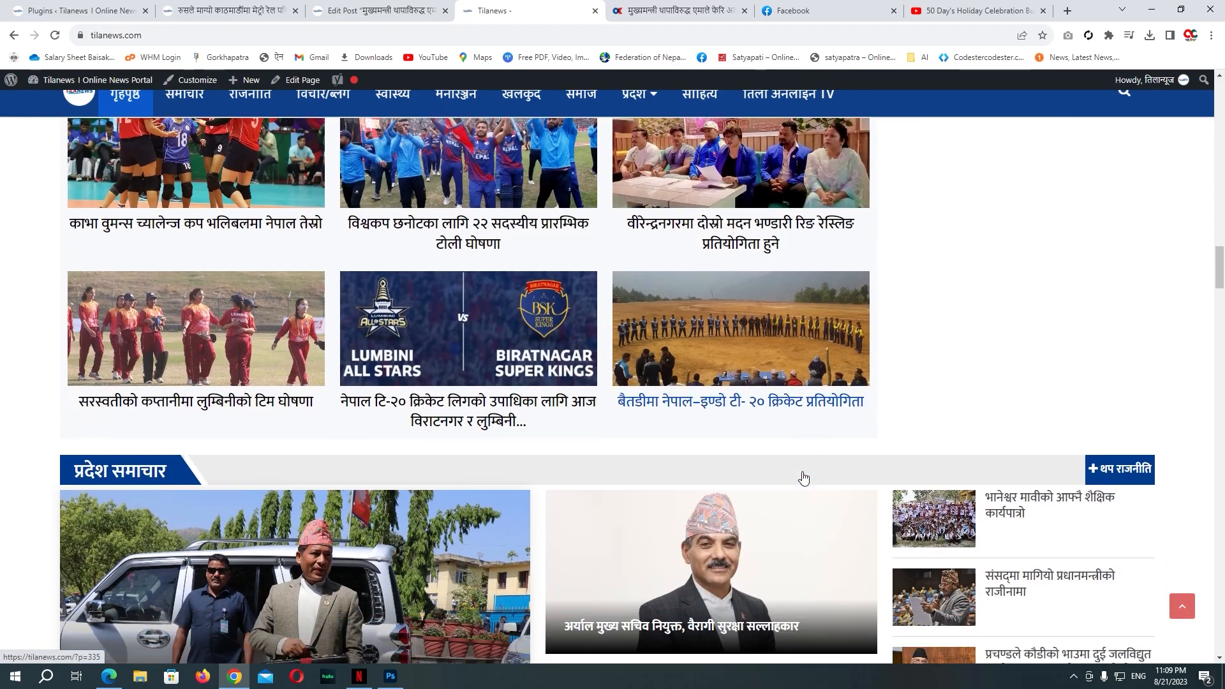